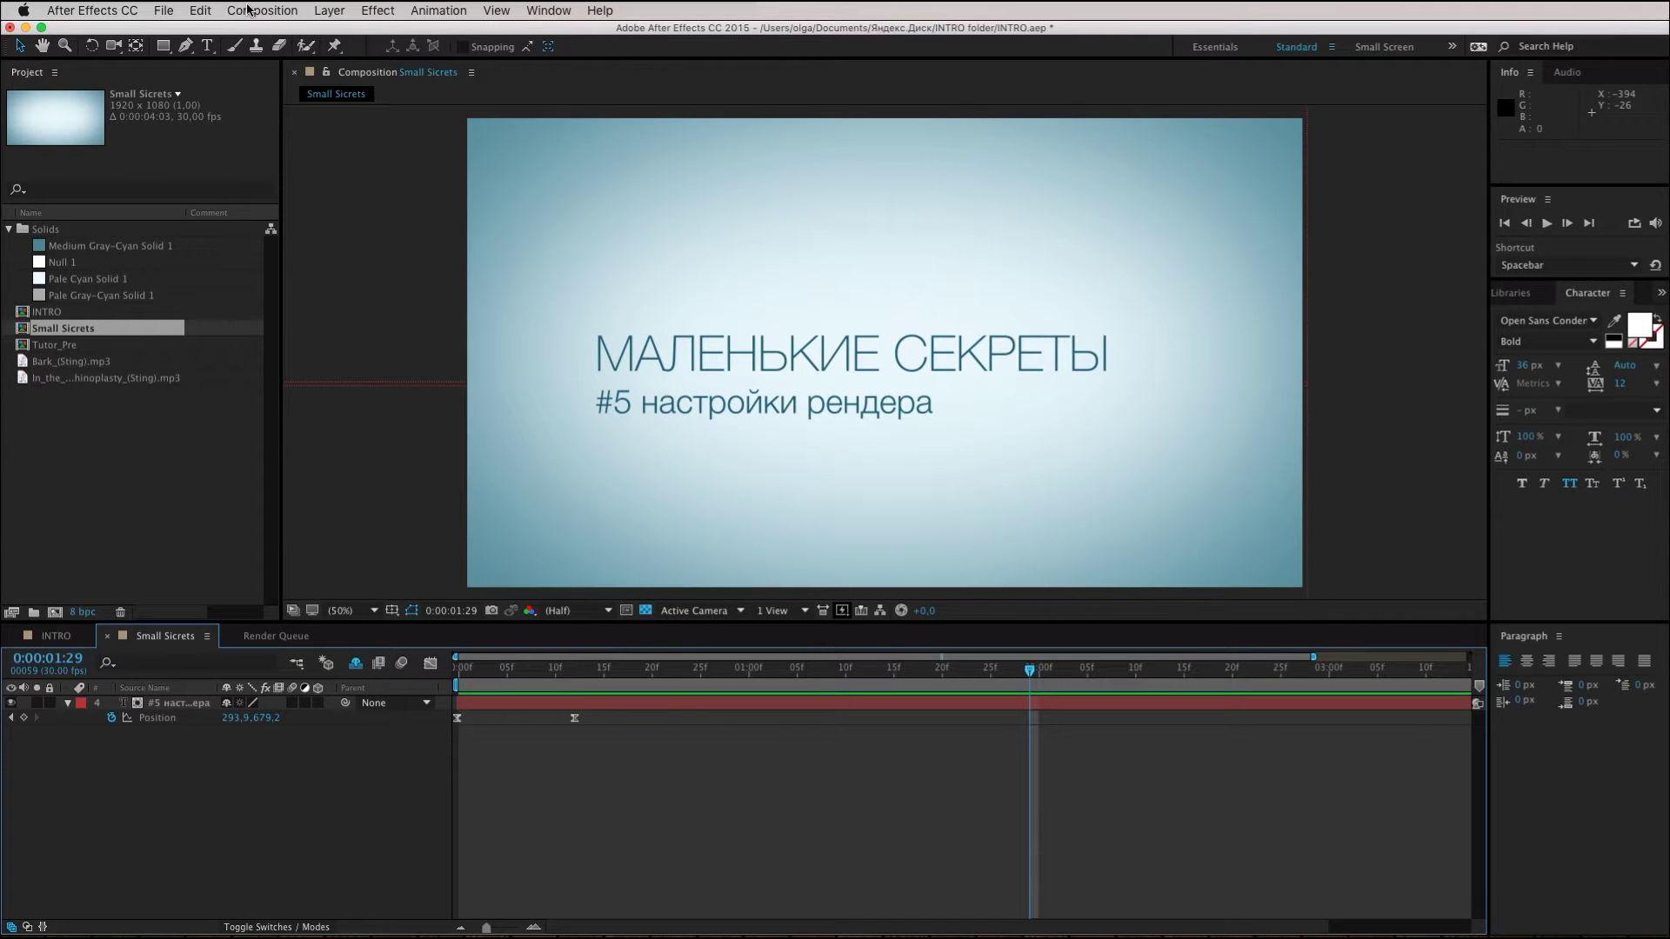
# Show the Edit > Templates submenu listing Render Settings and Output Module.
pyautogui.click(203, 11)
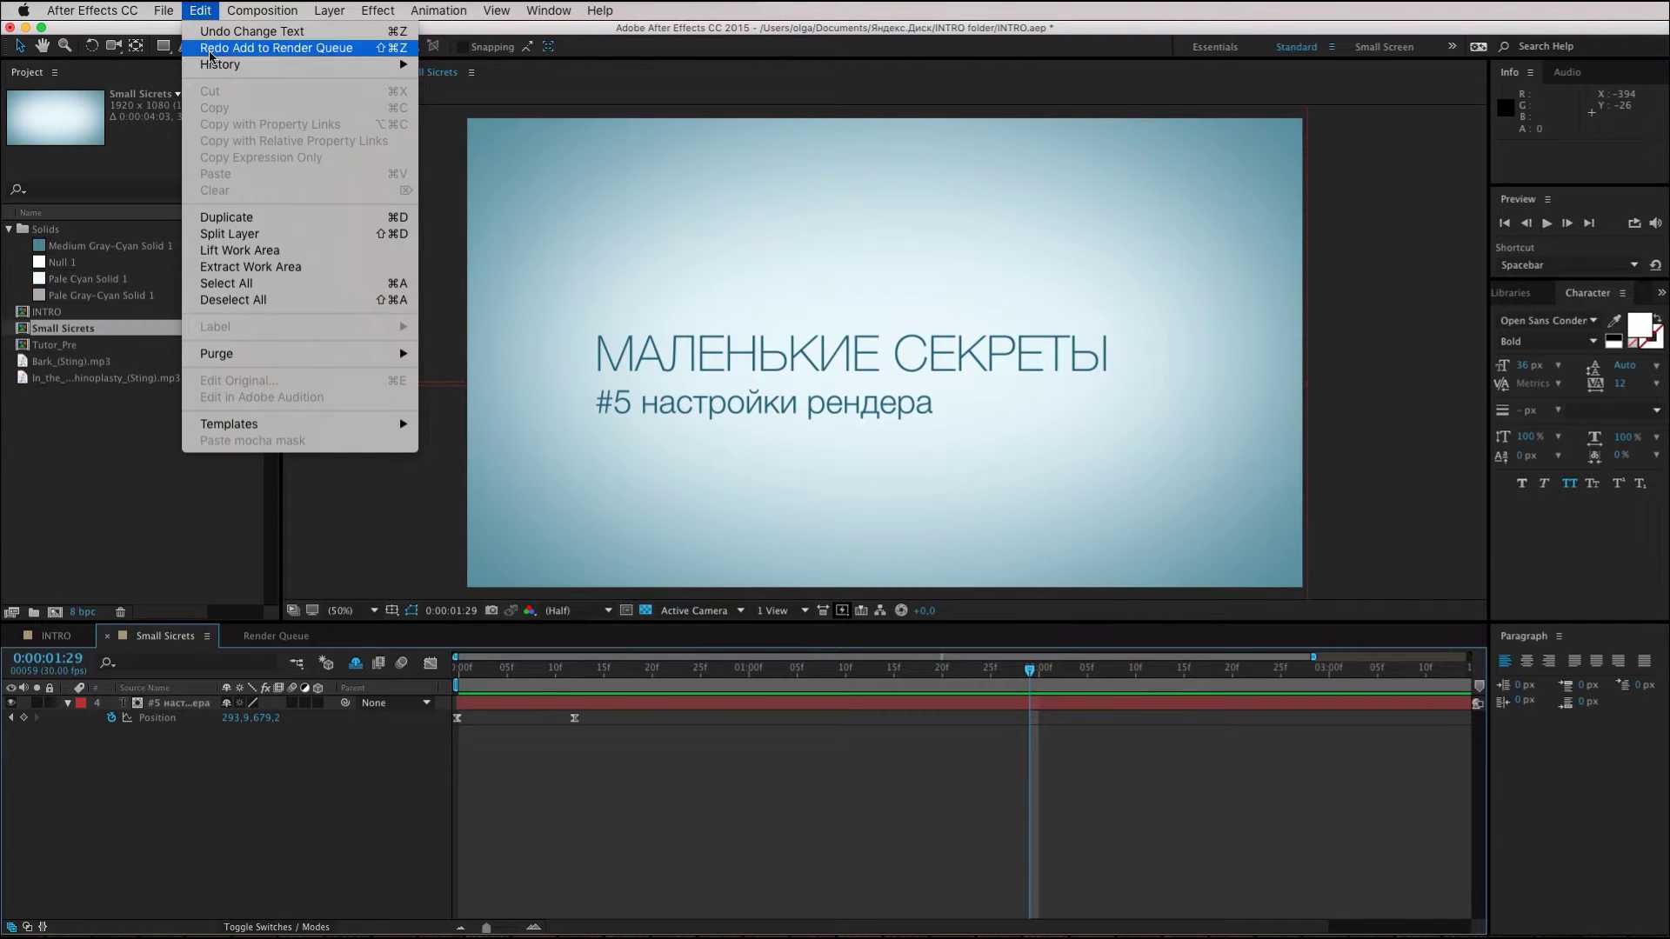
pyautogui.moveTo(338, 427)
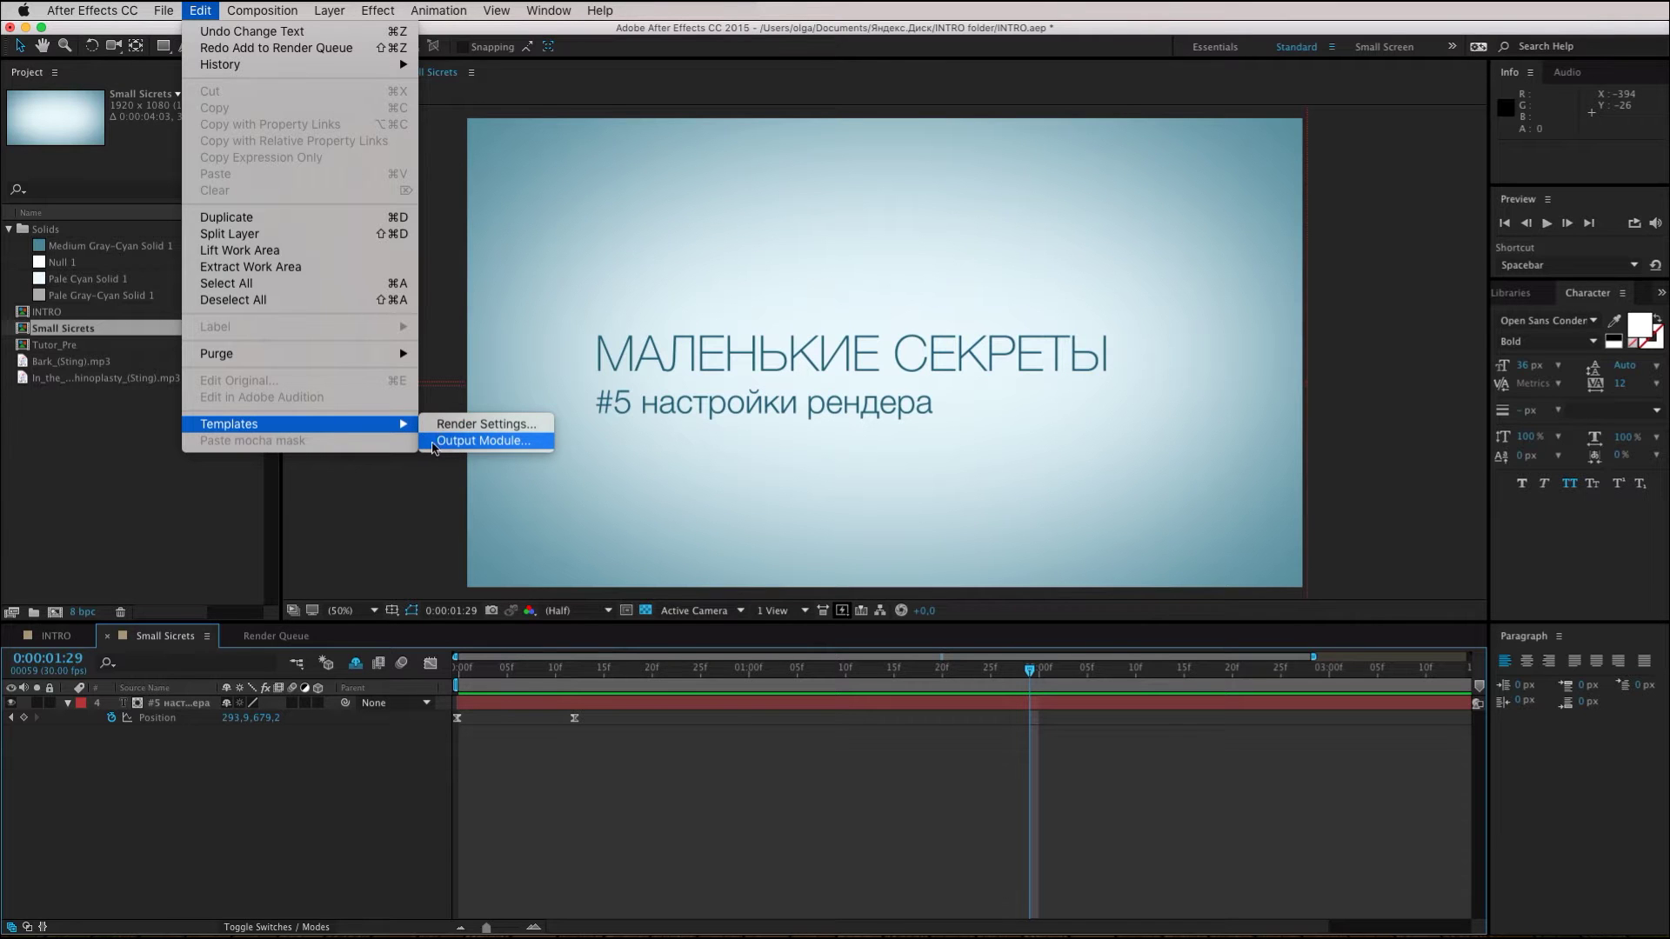
# Change the Output Module Templates' Pre-Render Default from Lossless with Alpha to ProRess+Alfa.
pyautogui.click(428, 442)
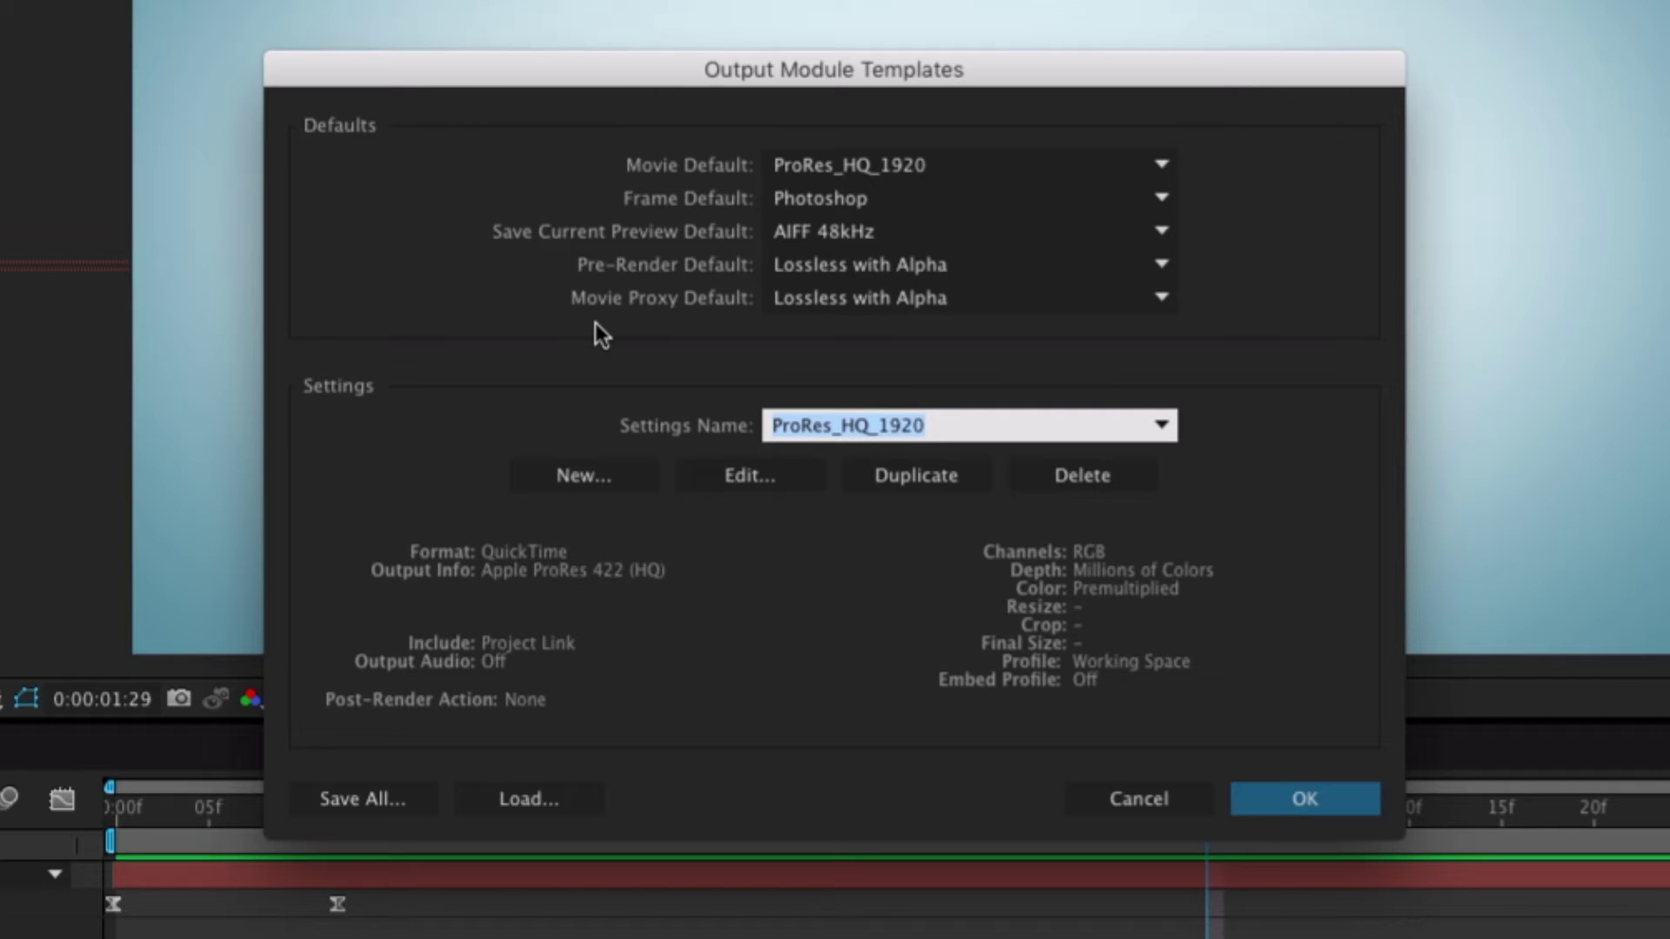
pyautogui.click(1160, 266)
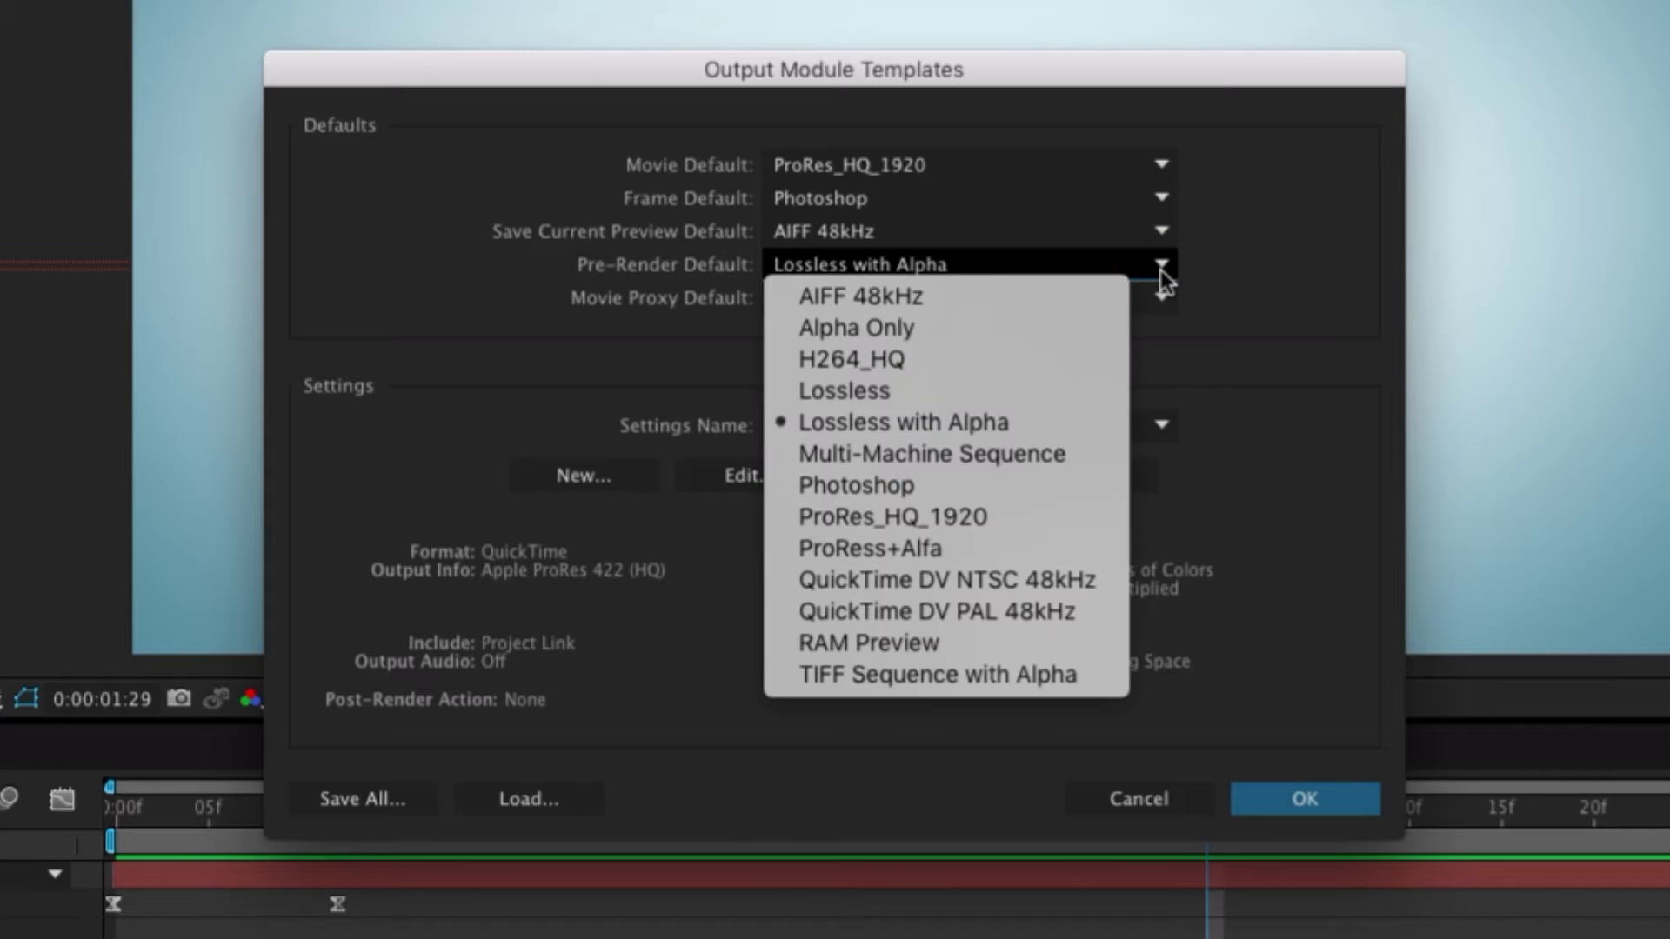
pyautogui.click(948, 550)
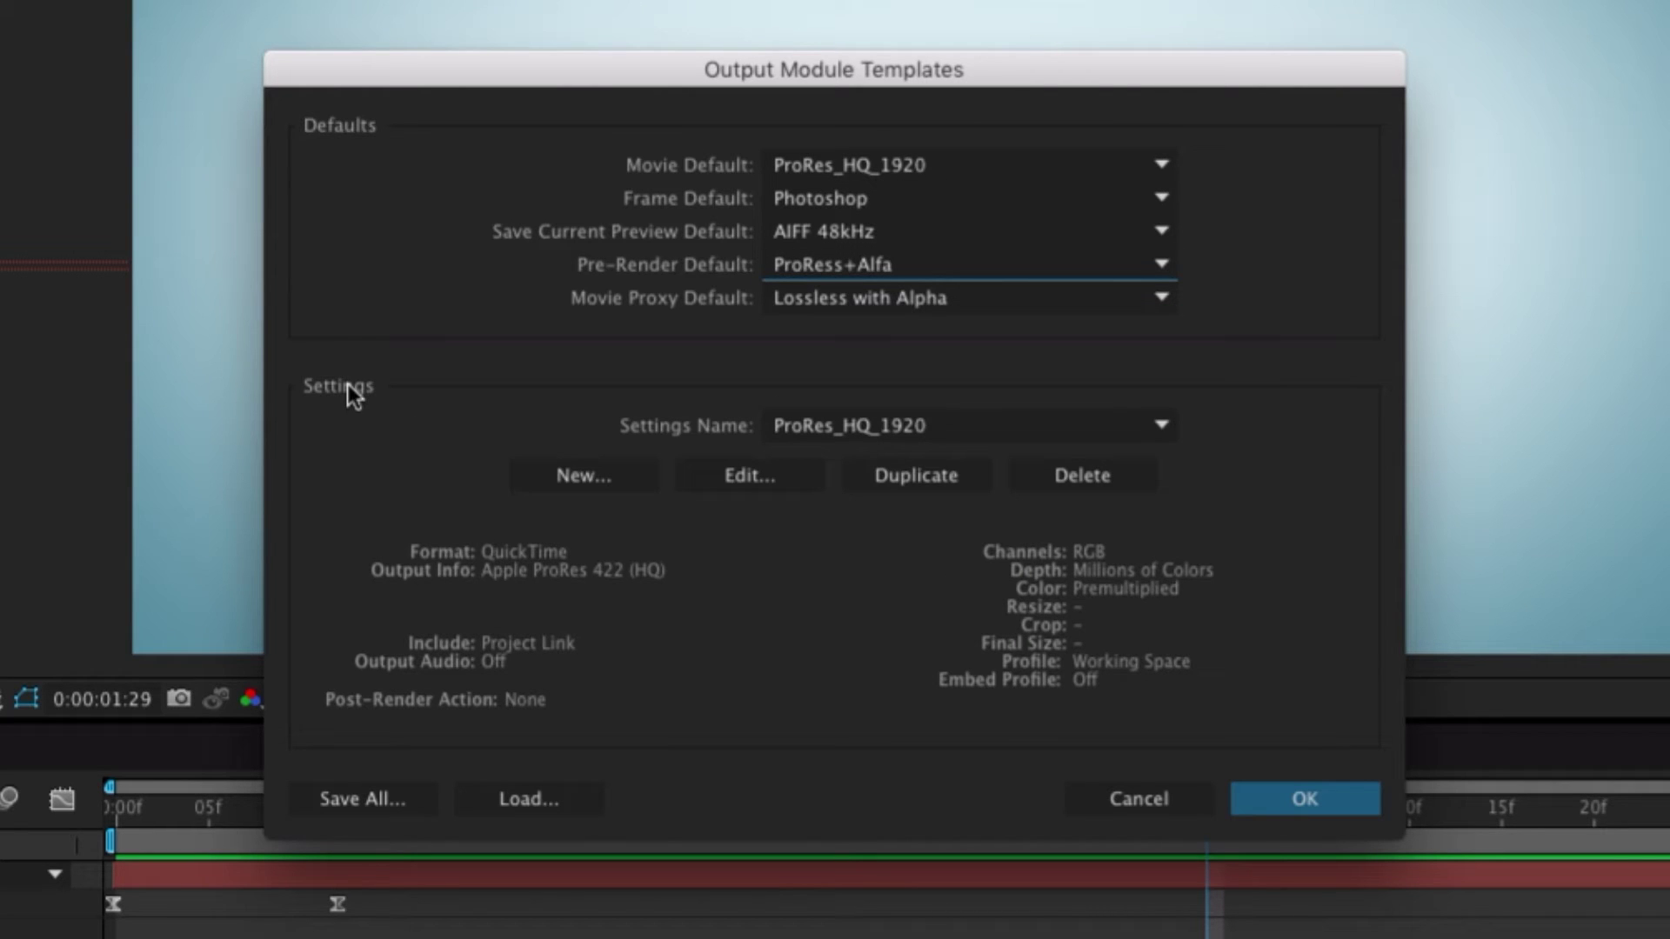
pyautogui.press('Tab')
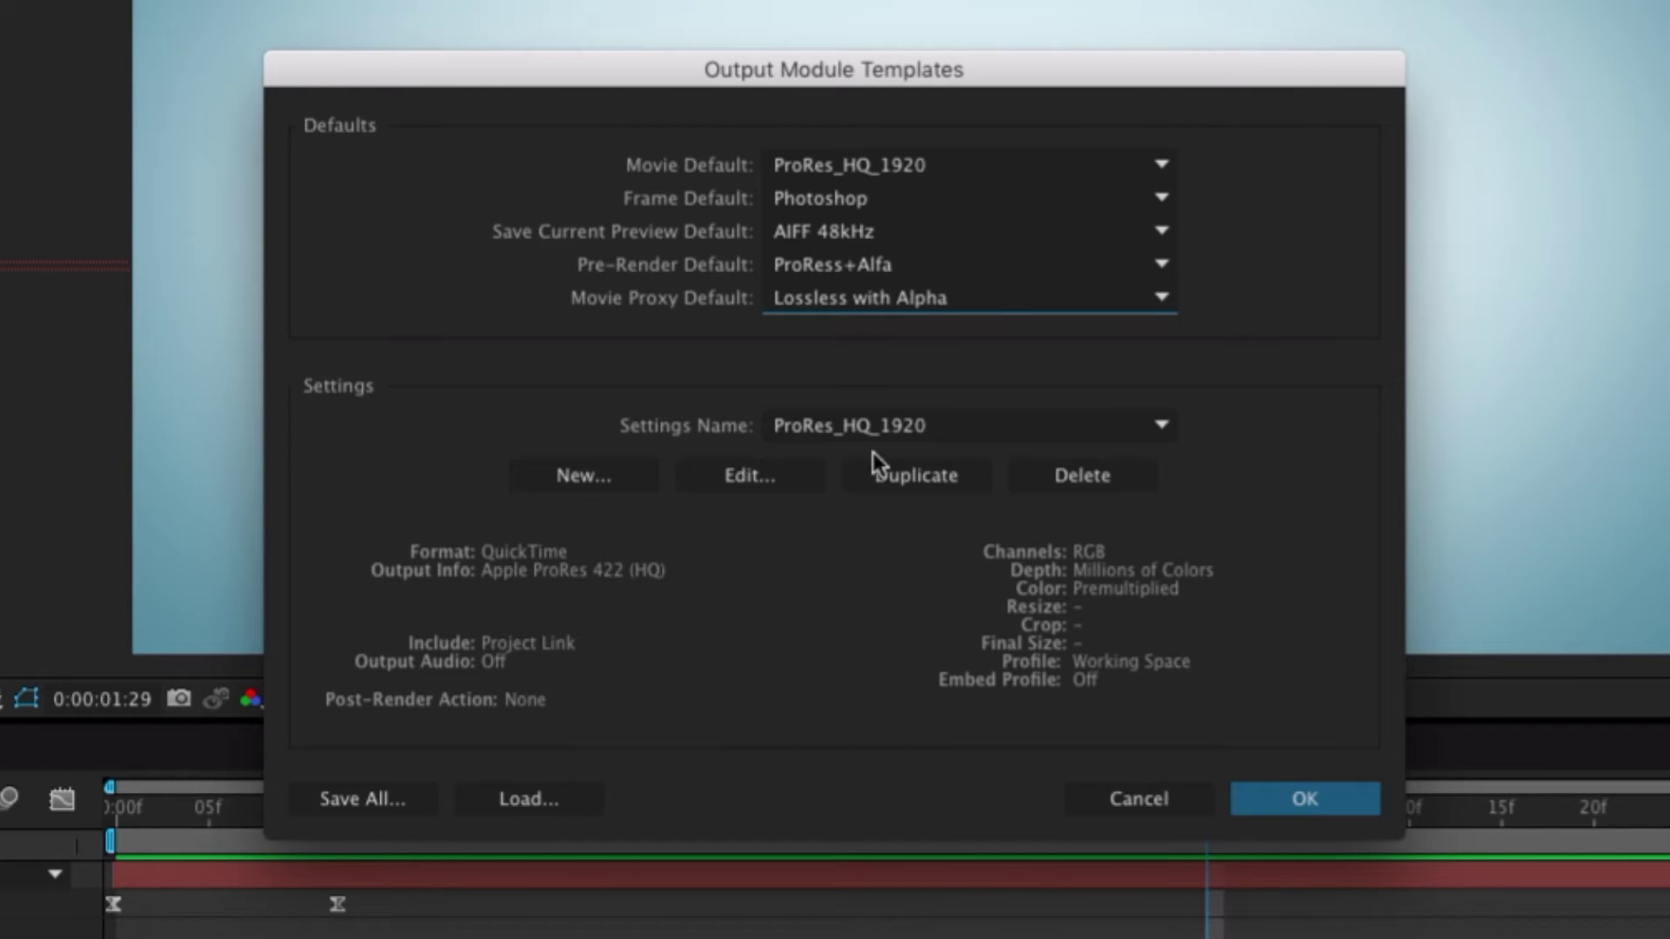
# Create a new QuickTime output module template and show its video options (Apple ProRes 422 (HQ), quality 100).
pyautogui.click(555, 480)
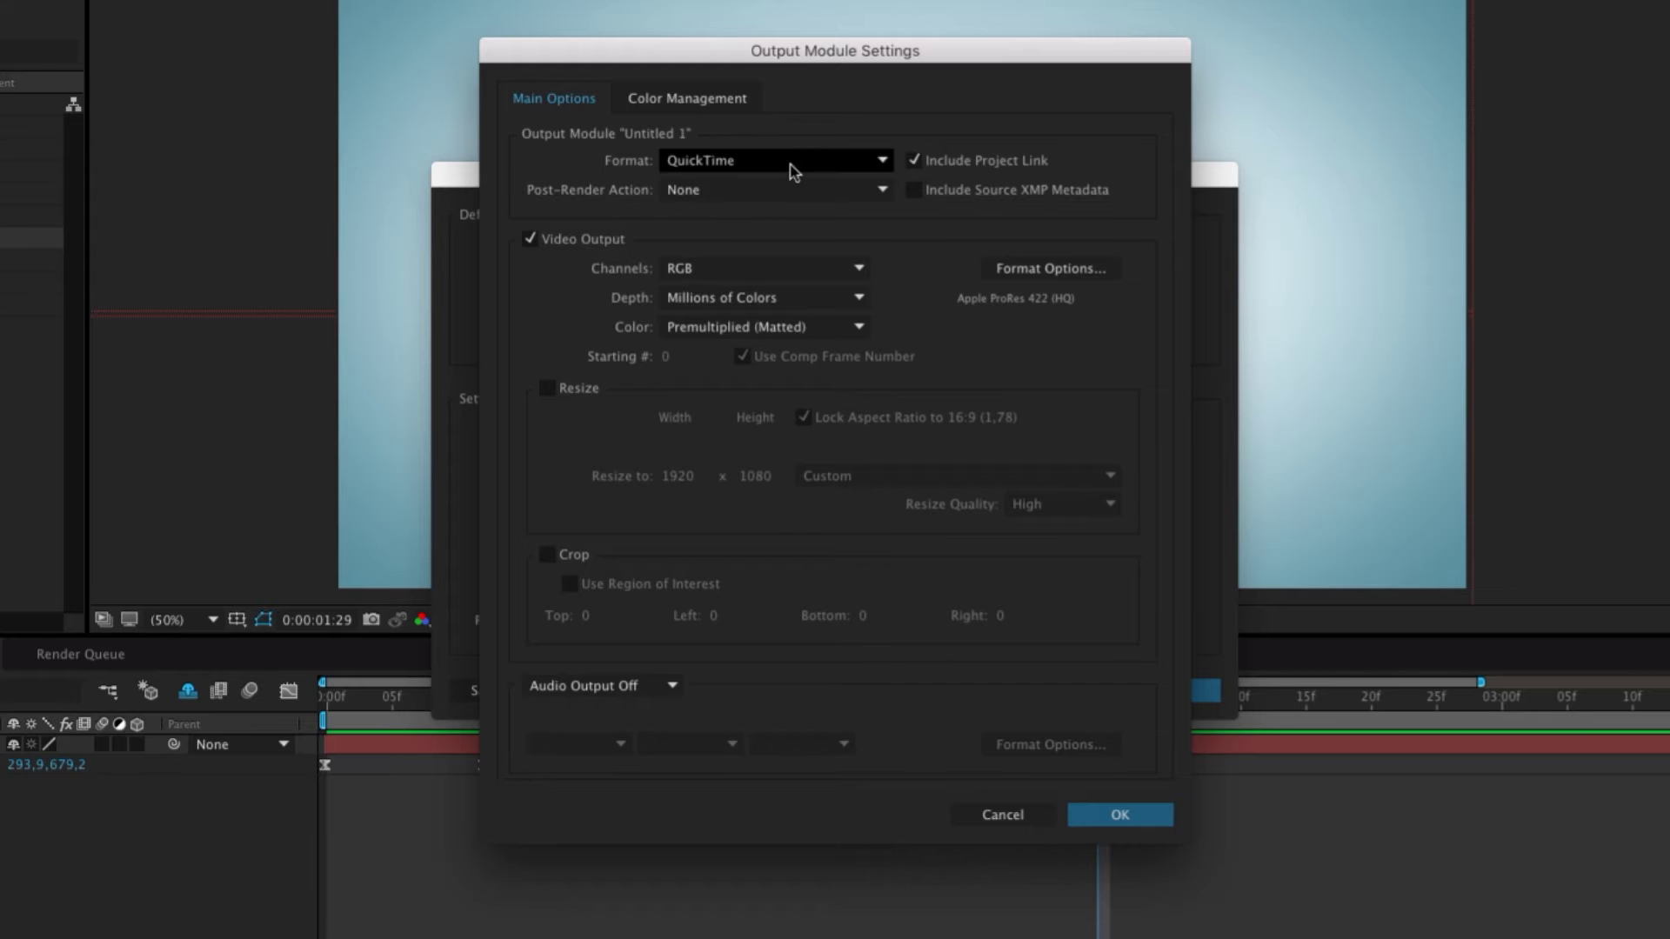
pyautogui.click(866, 170)
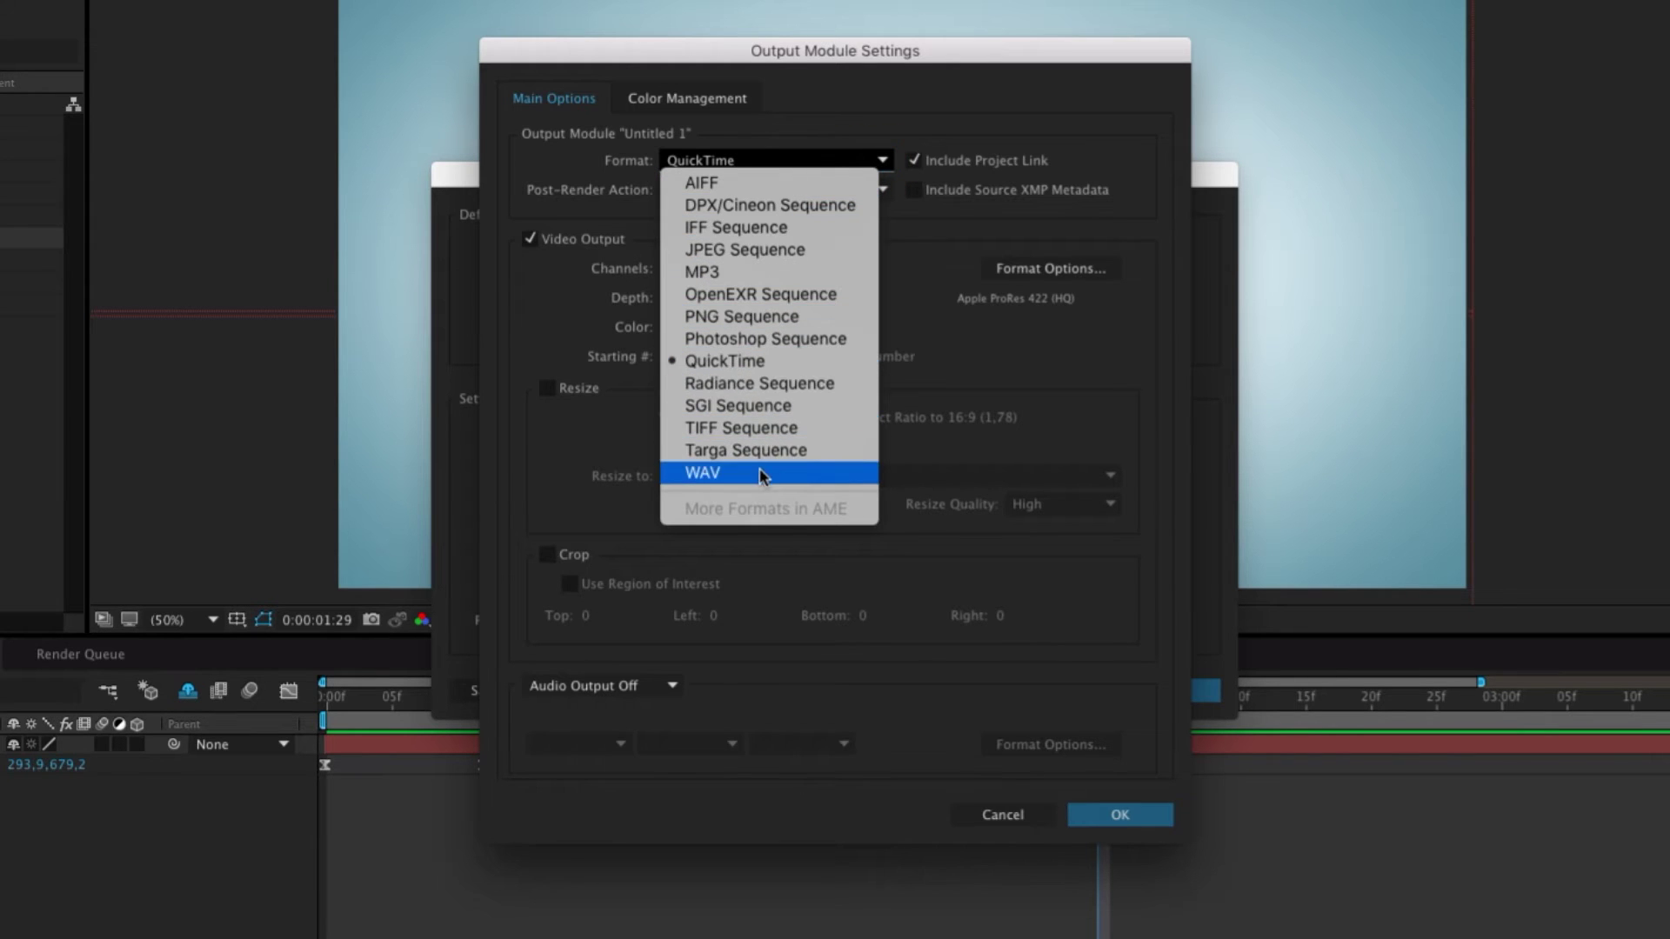
pyautogui.click(807, 362)
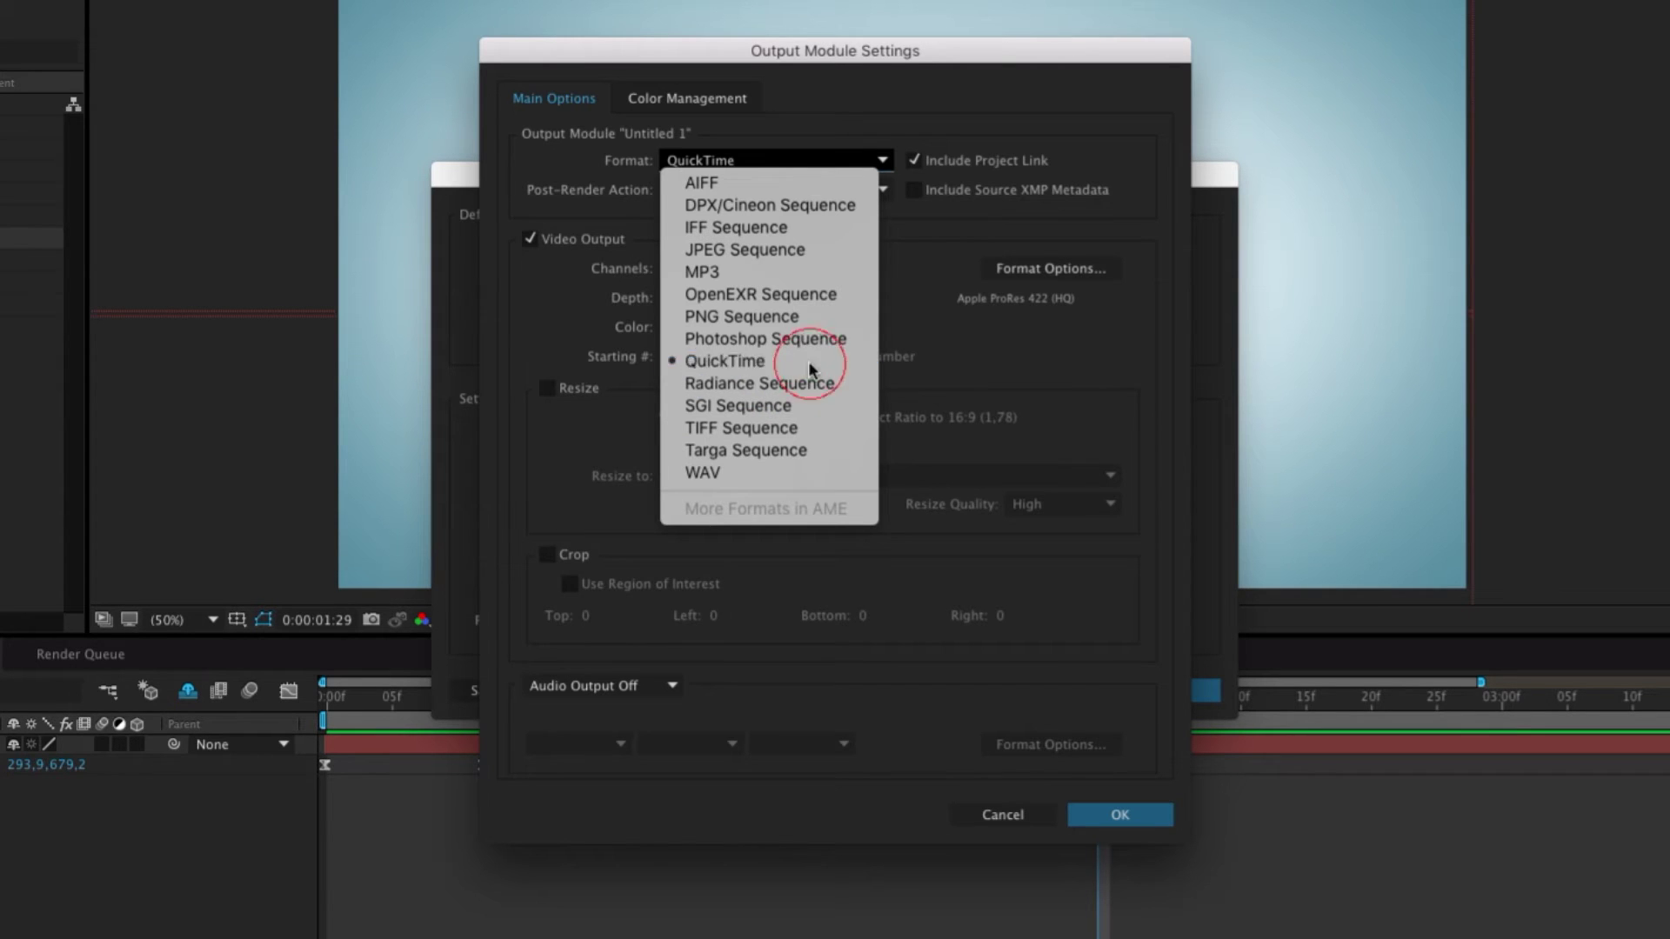
pyautogui.click(1087, 270)
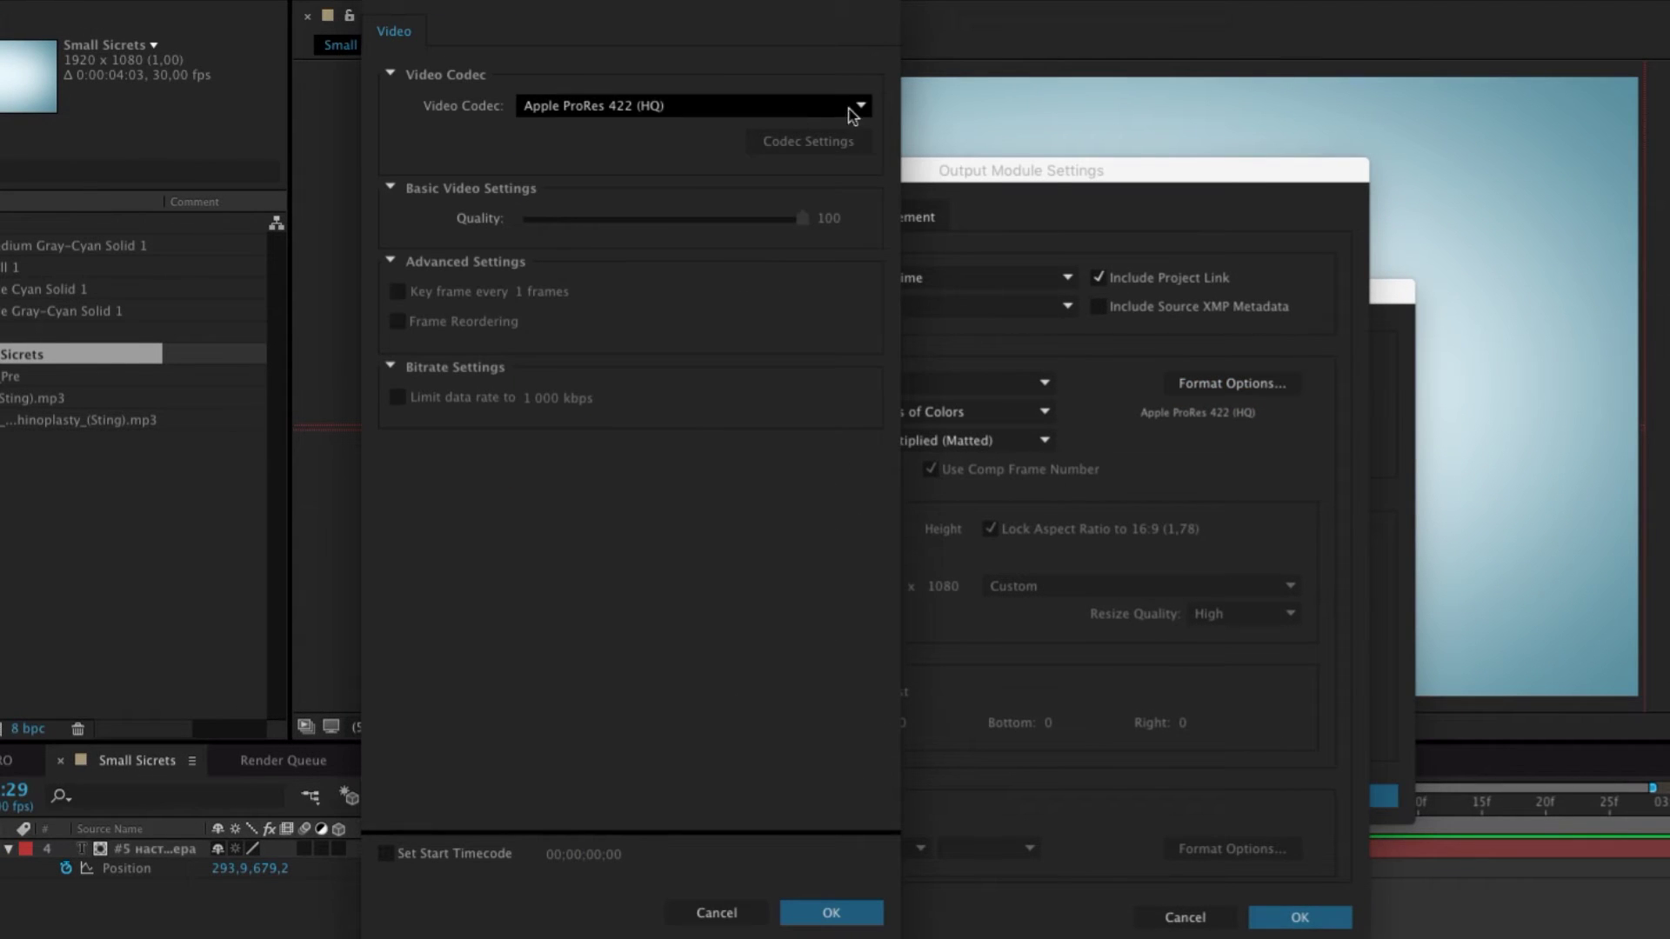
# Switch the video codec from Apple ProRes 422 (HQ) to H.264, keeping quality 100.
pyautogui.click(853, 105)
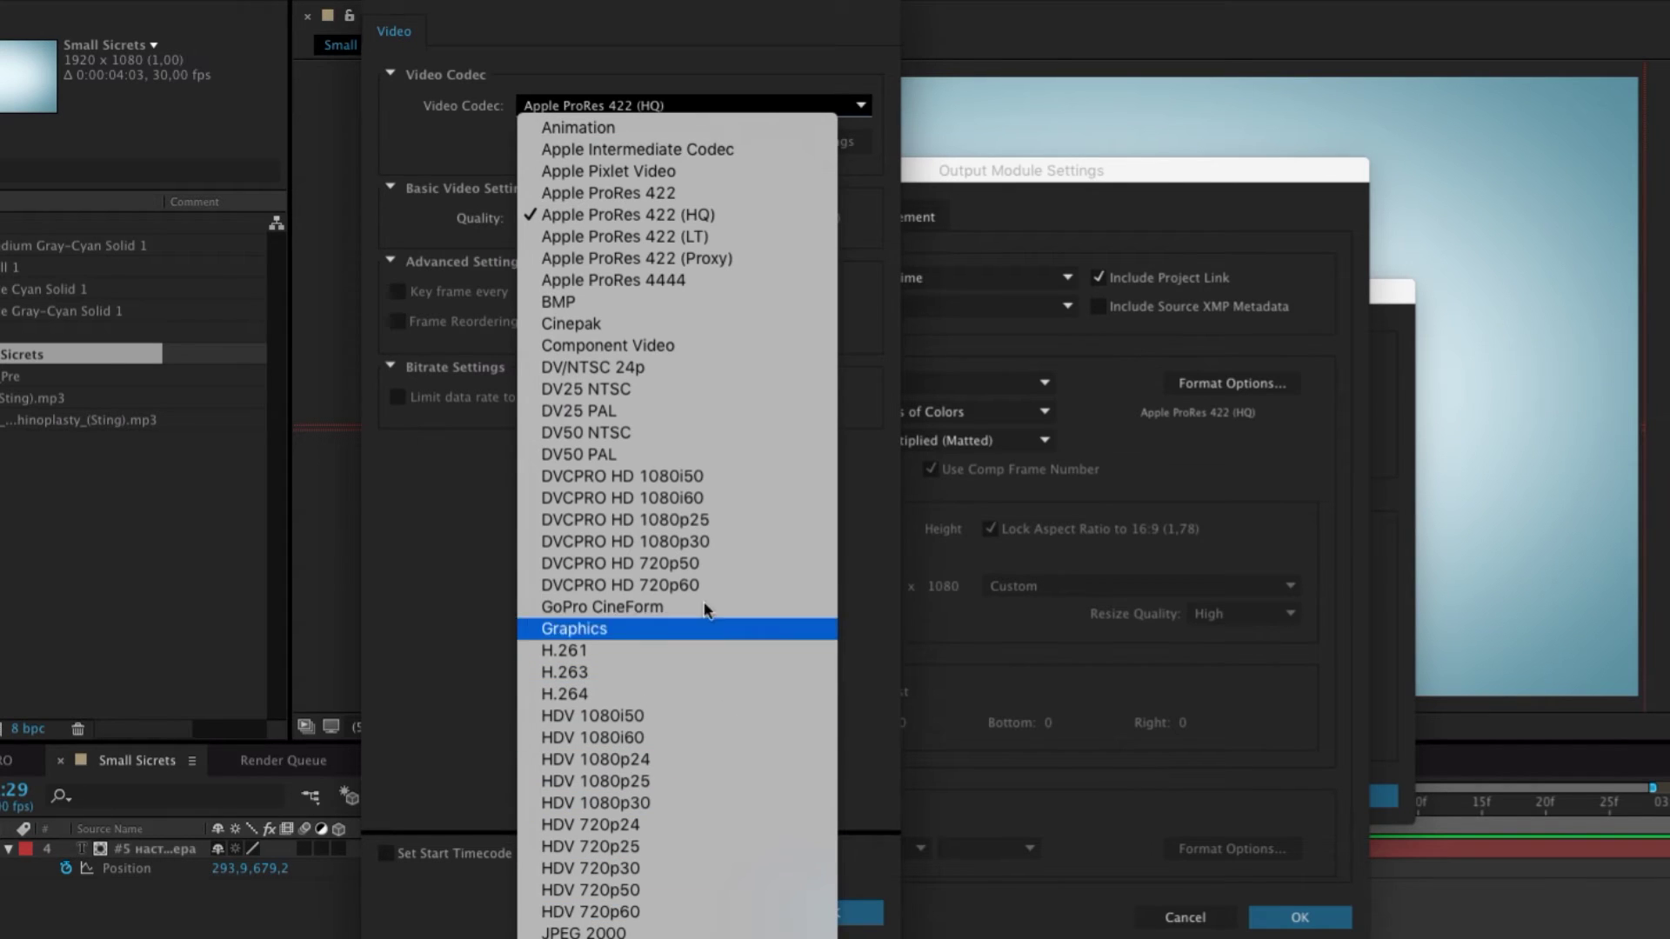
pyautogui.scroll(-1, 723, 313)
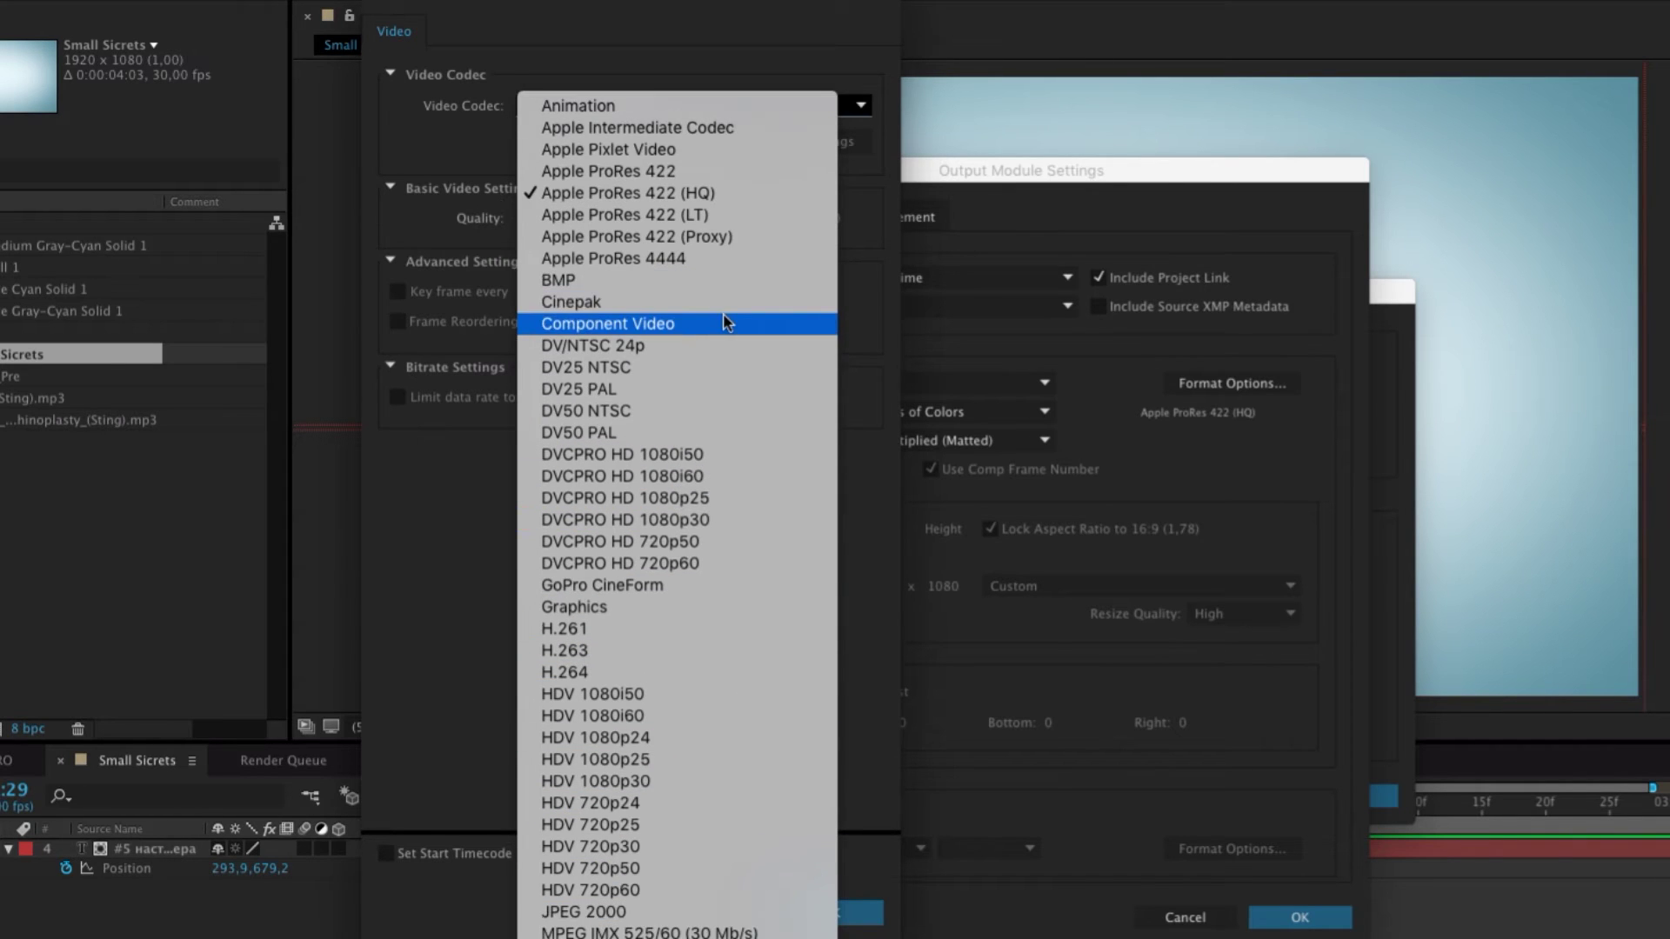
pyautogui.scroll(-2, 723, 313)
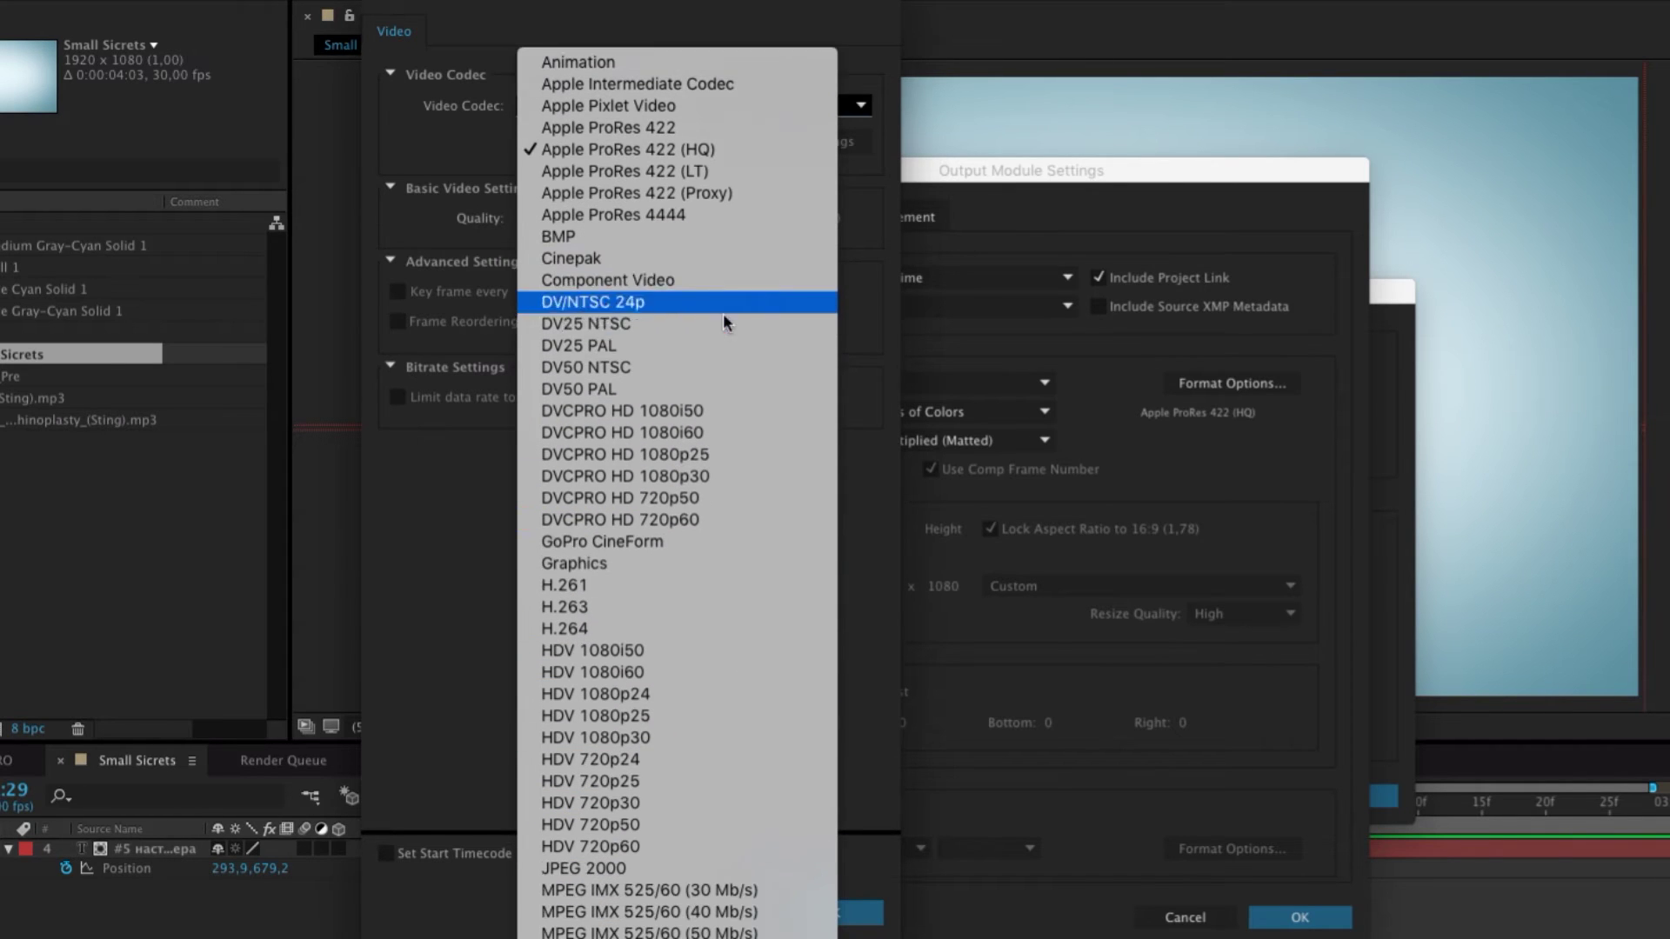
pyautogui.click(637, 628)
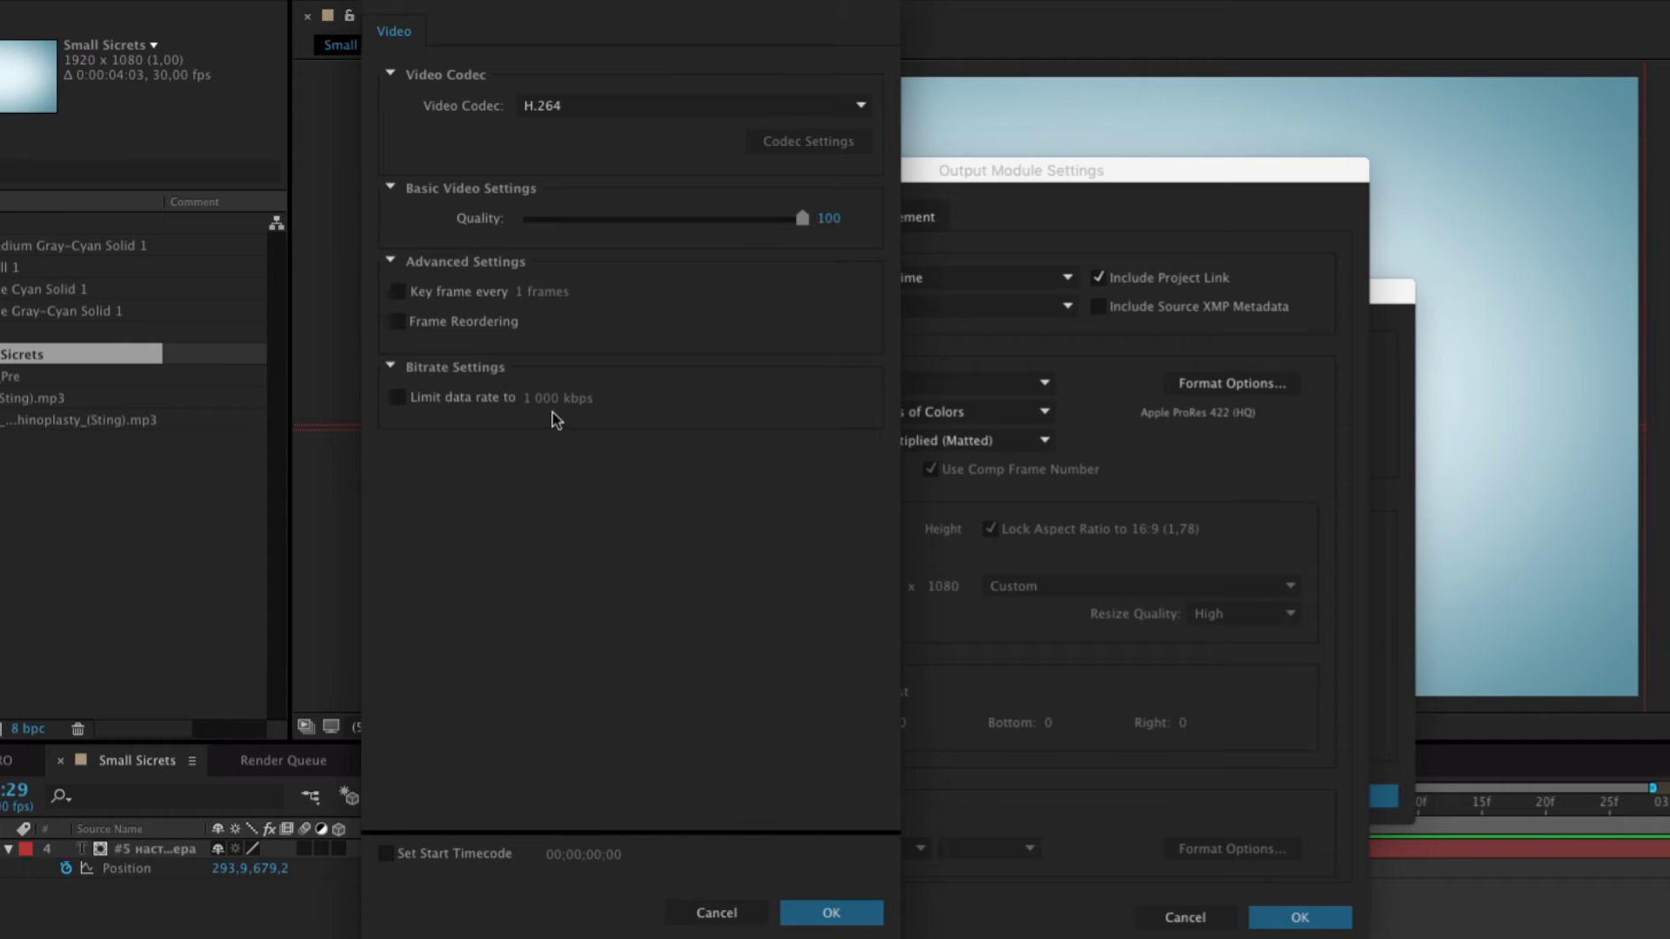
# Accept H.264 video, set Audio Output to Auto (48,000 kHz, 16 Bit, Stereo), and show the audio codec options.
pyautogui.click(865, 907)
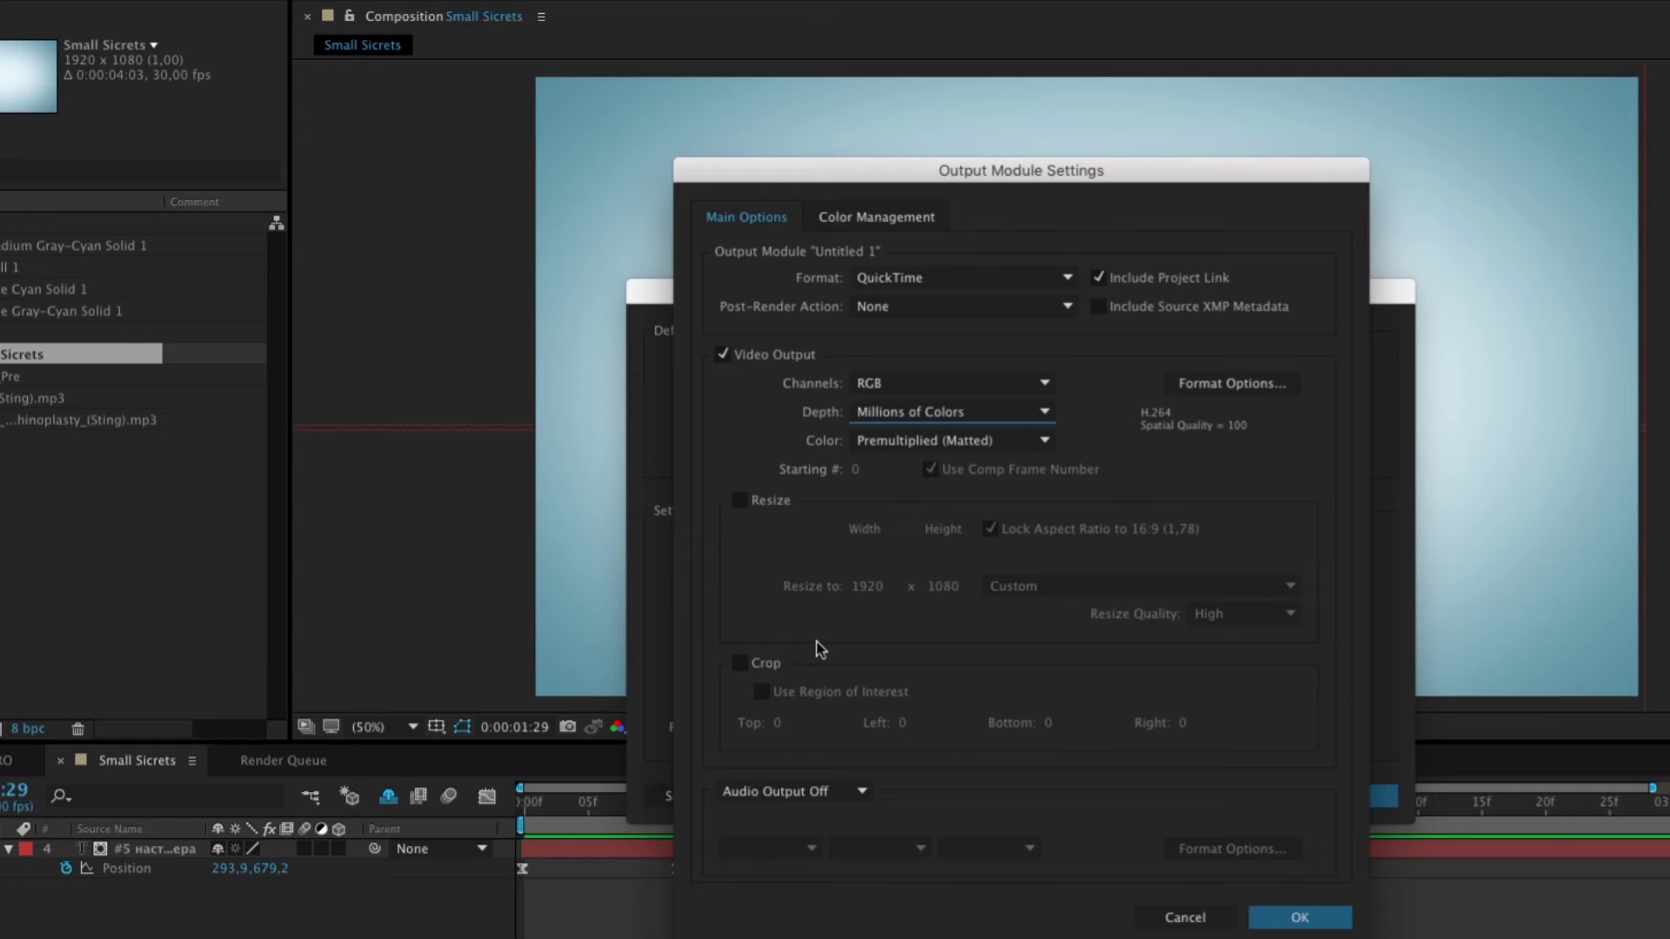
pyautogui.click(859, 793)
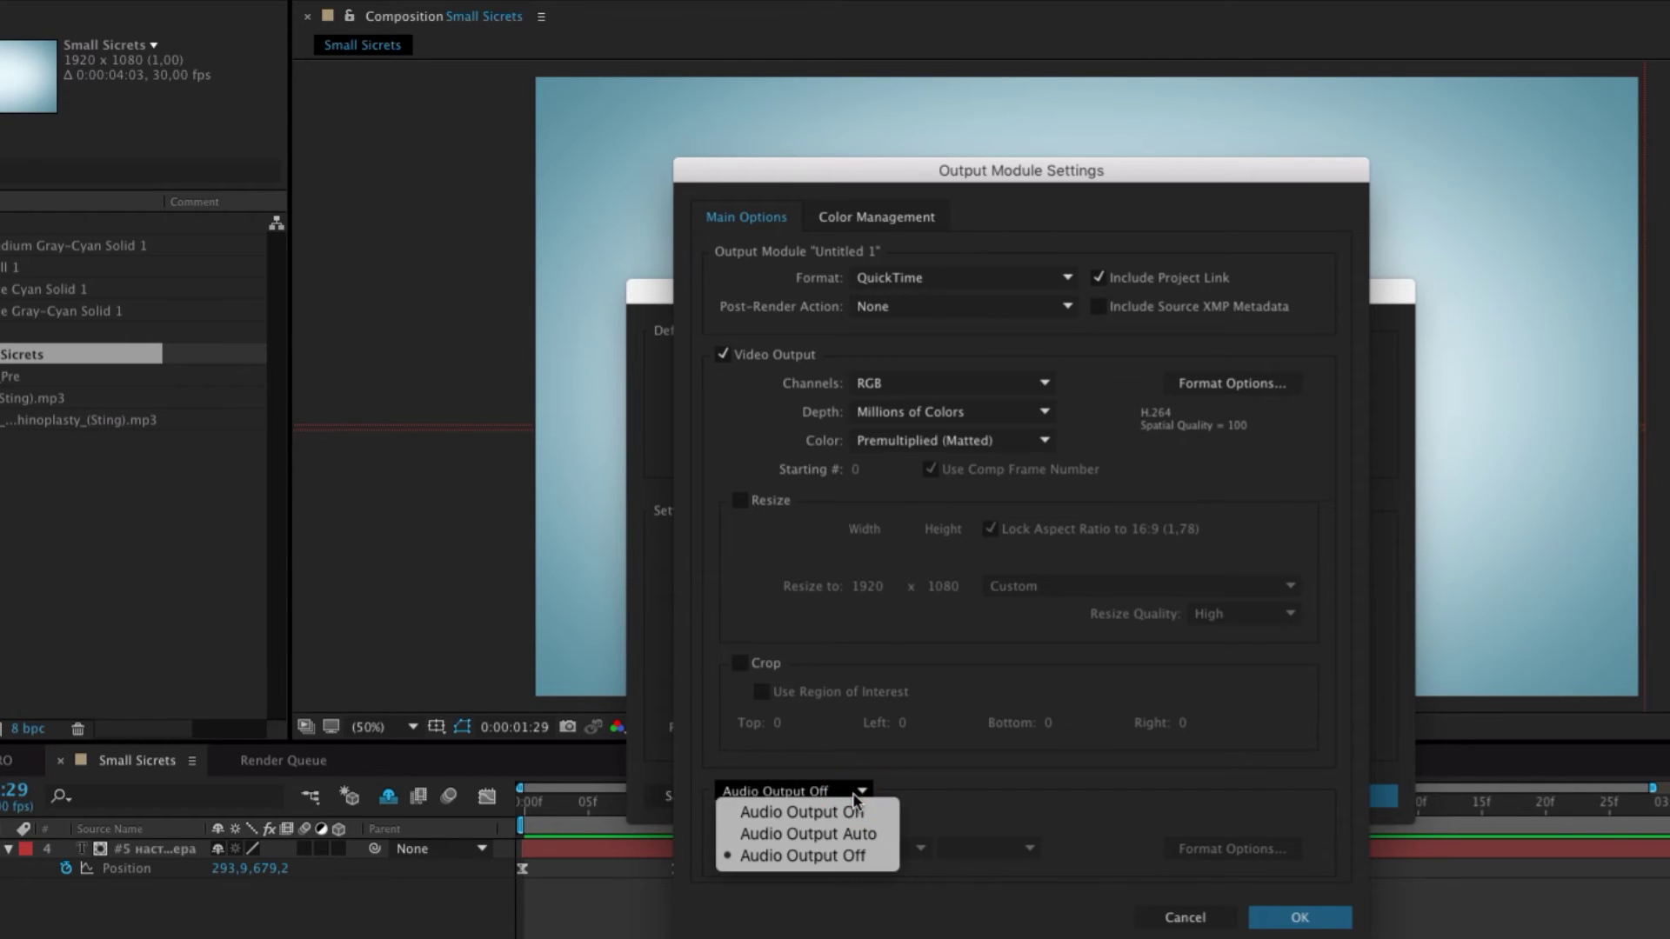
pyautogui.click(876, 833)
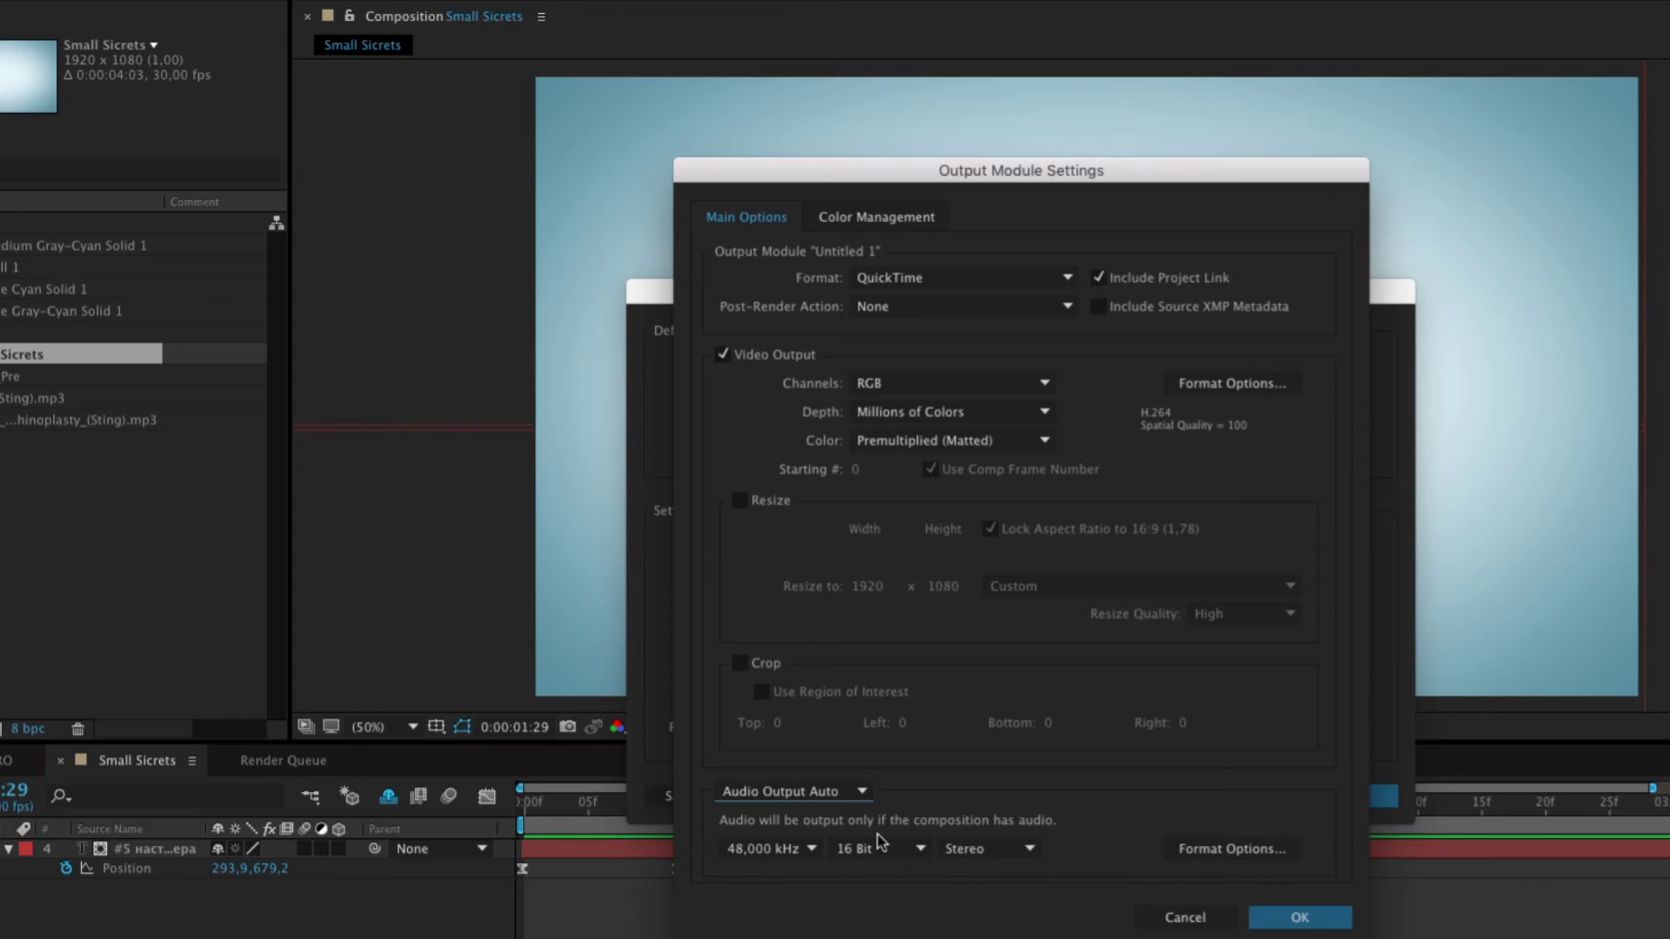
pyautogui.click(1190, 849)
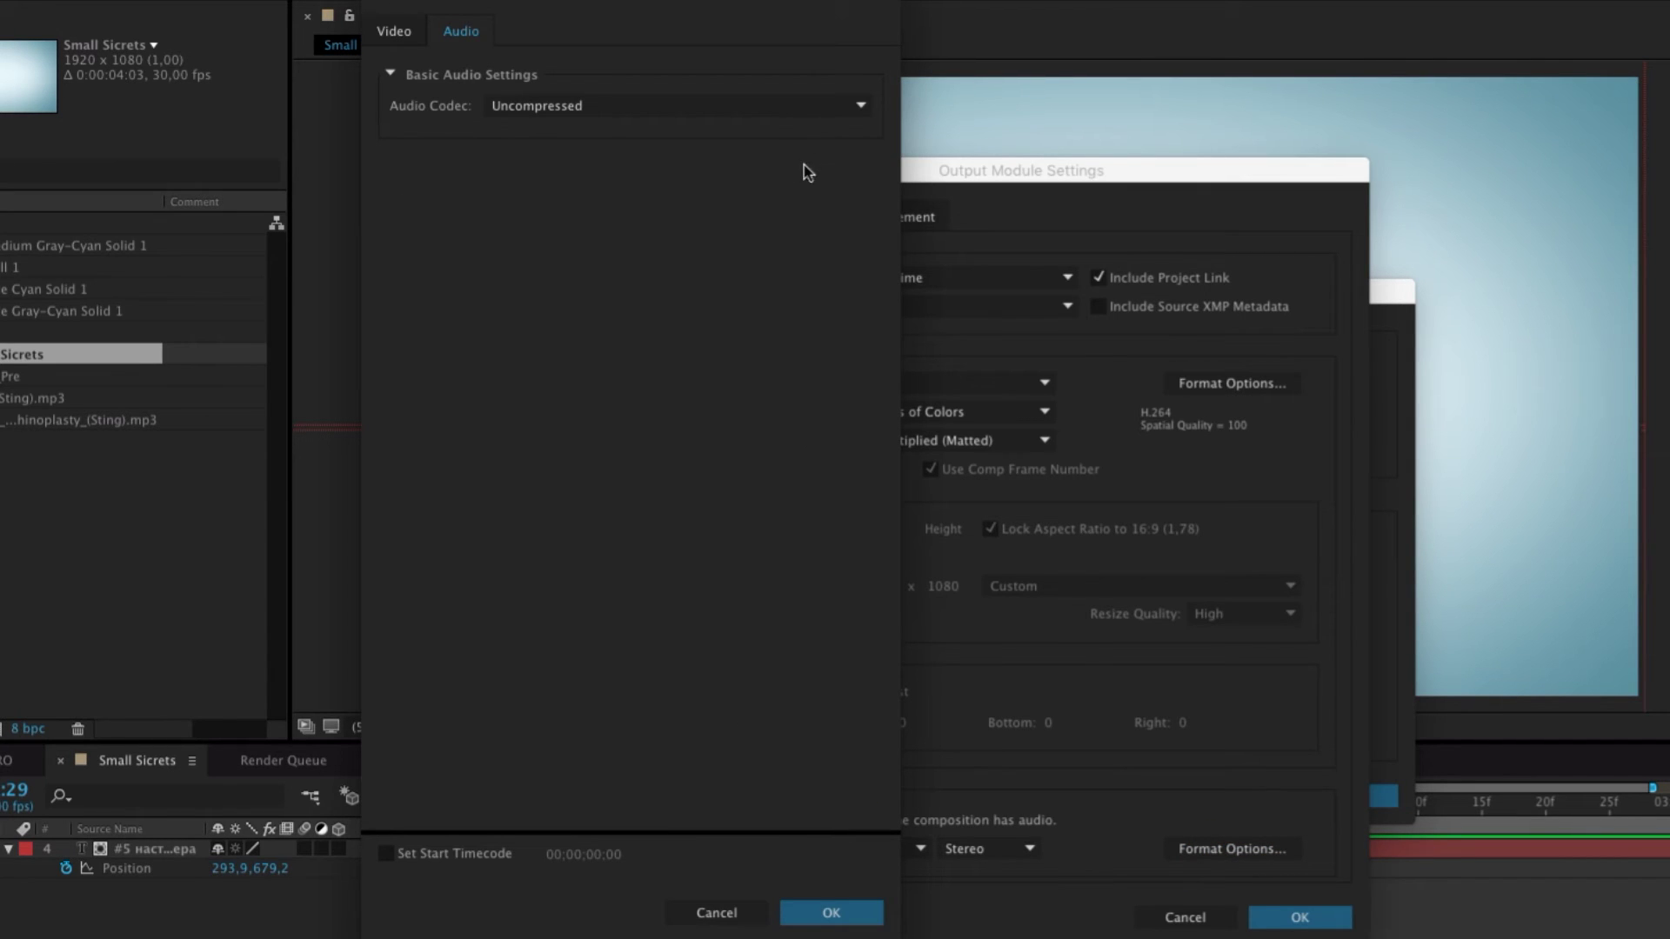
# Change the audio codec from Uncompressed to AAC and confirm the QuickTime options.
pyautogui.click(856, 105)
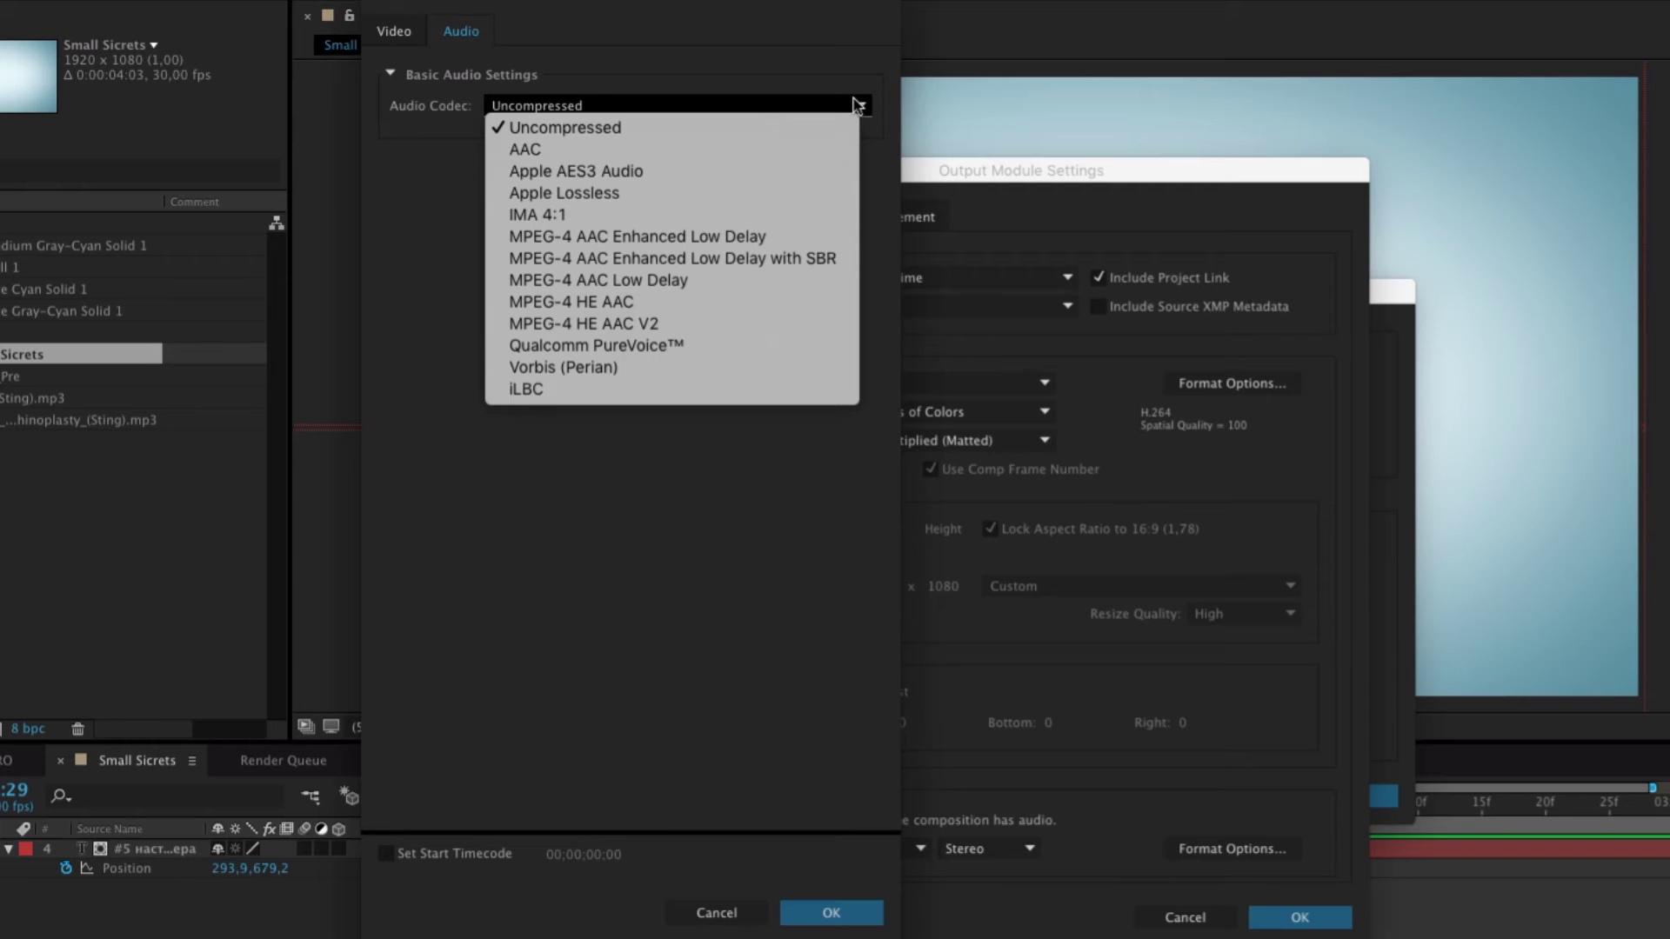
pyautogui.click(768, 161)
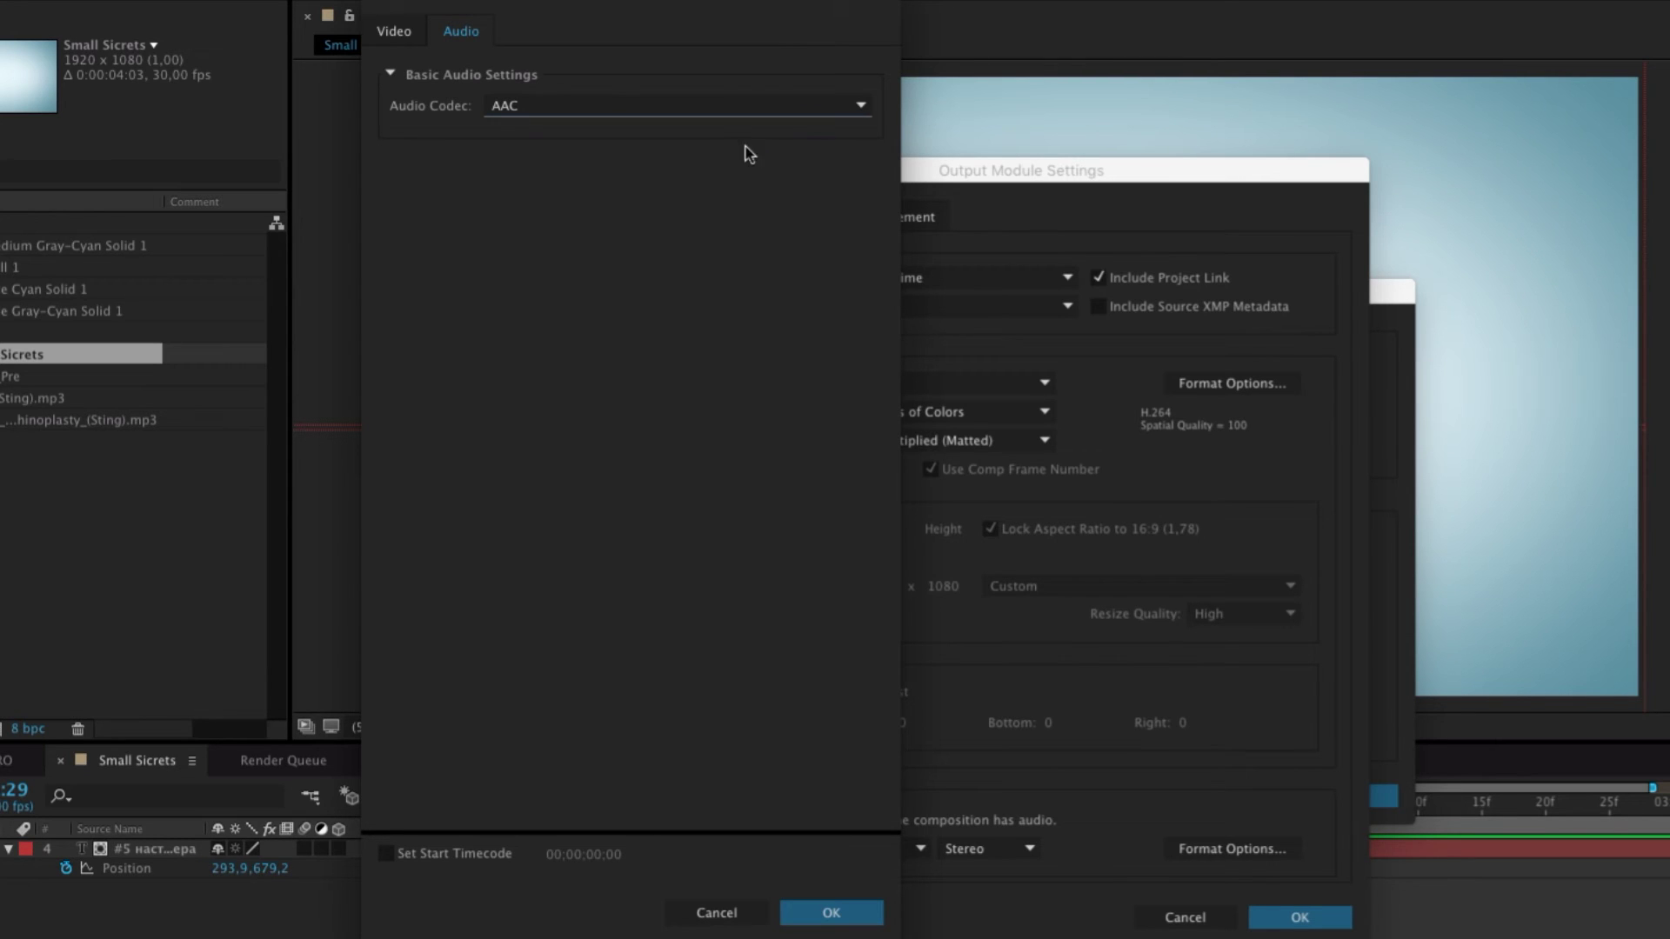
pyautogui.click(388, 37)
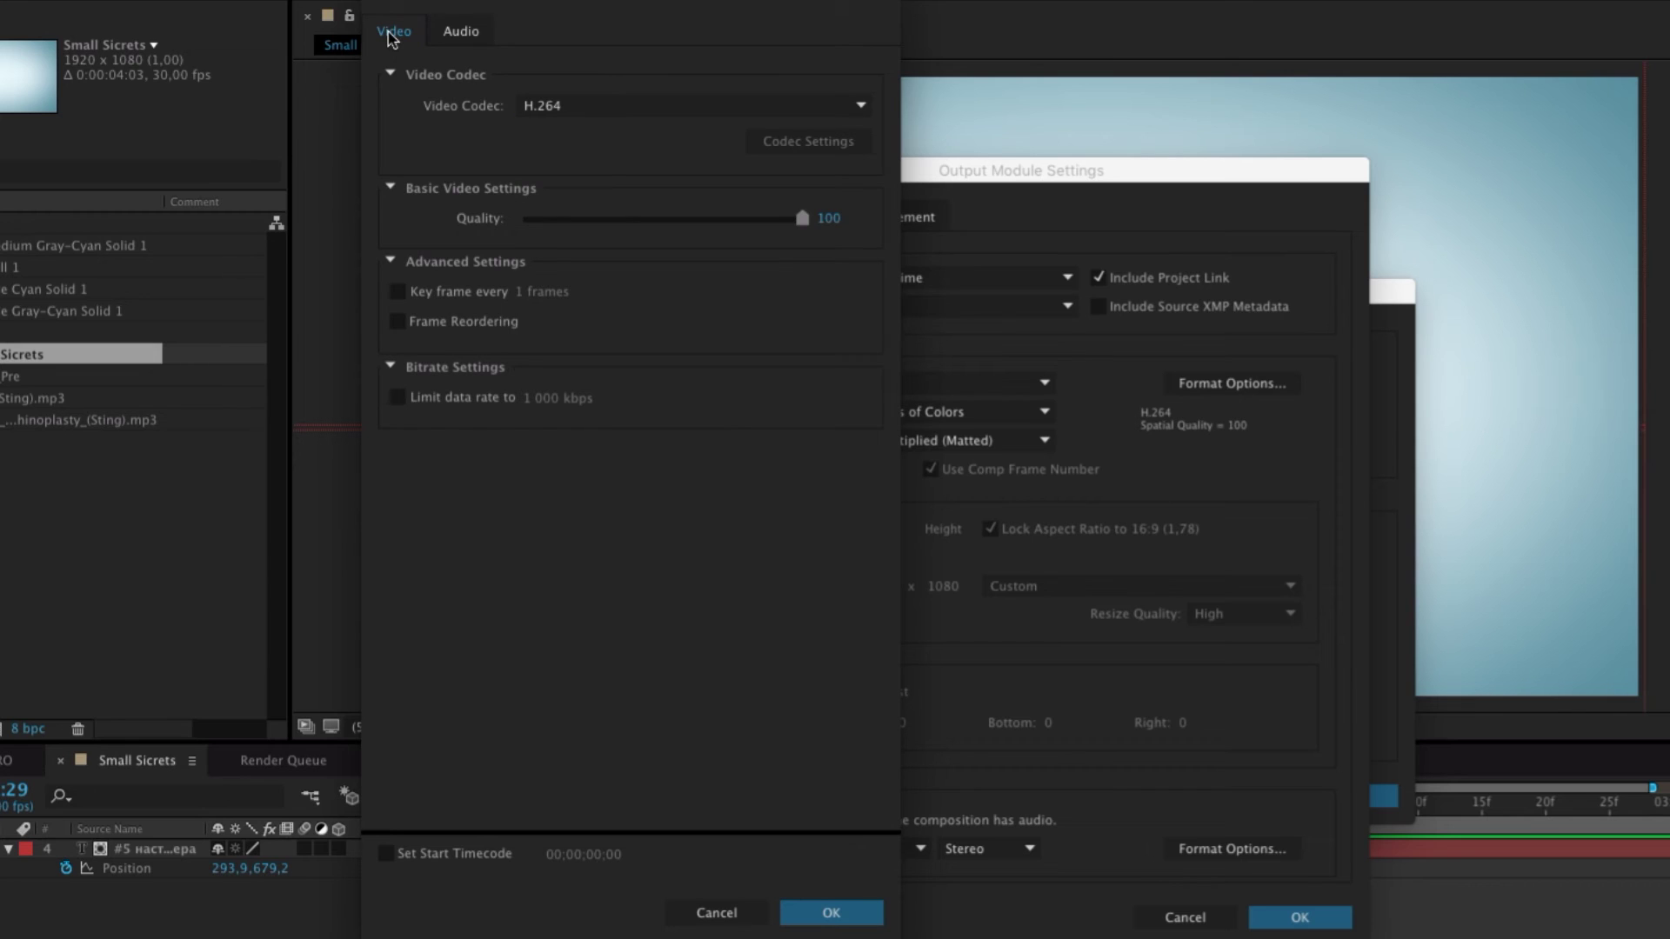
pyautogui.click(451, 36)
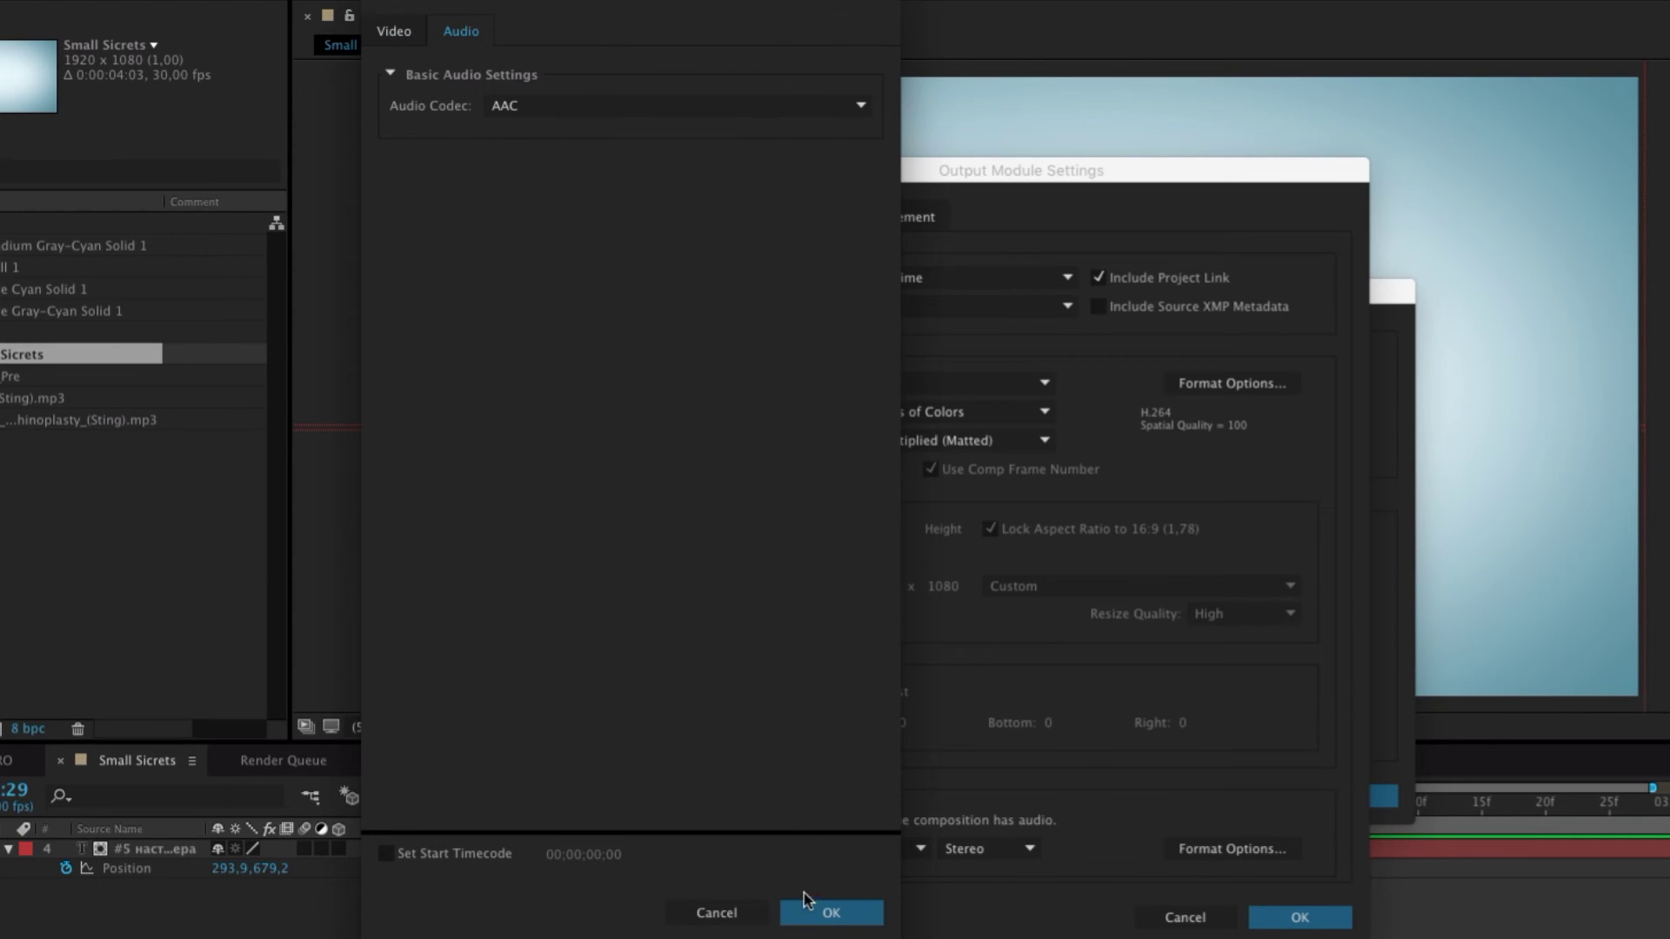
pyautogui.click(821, 914)
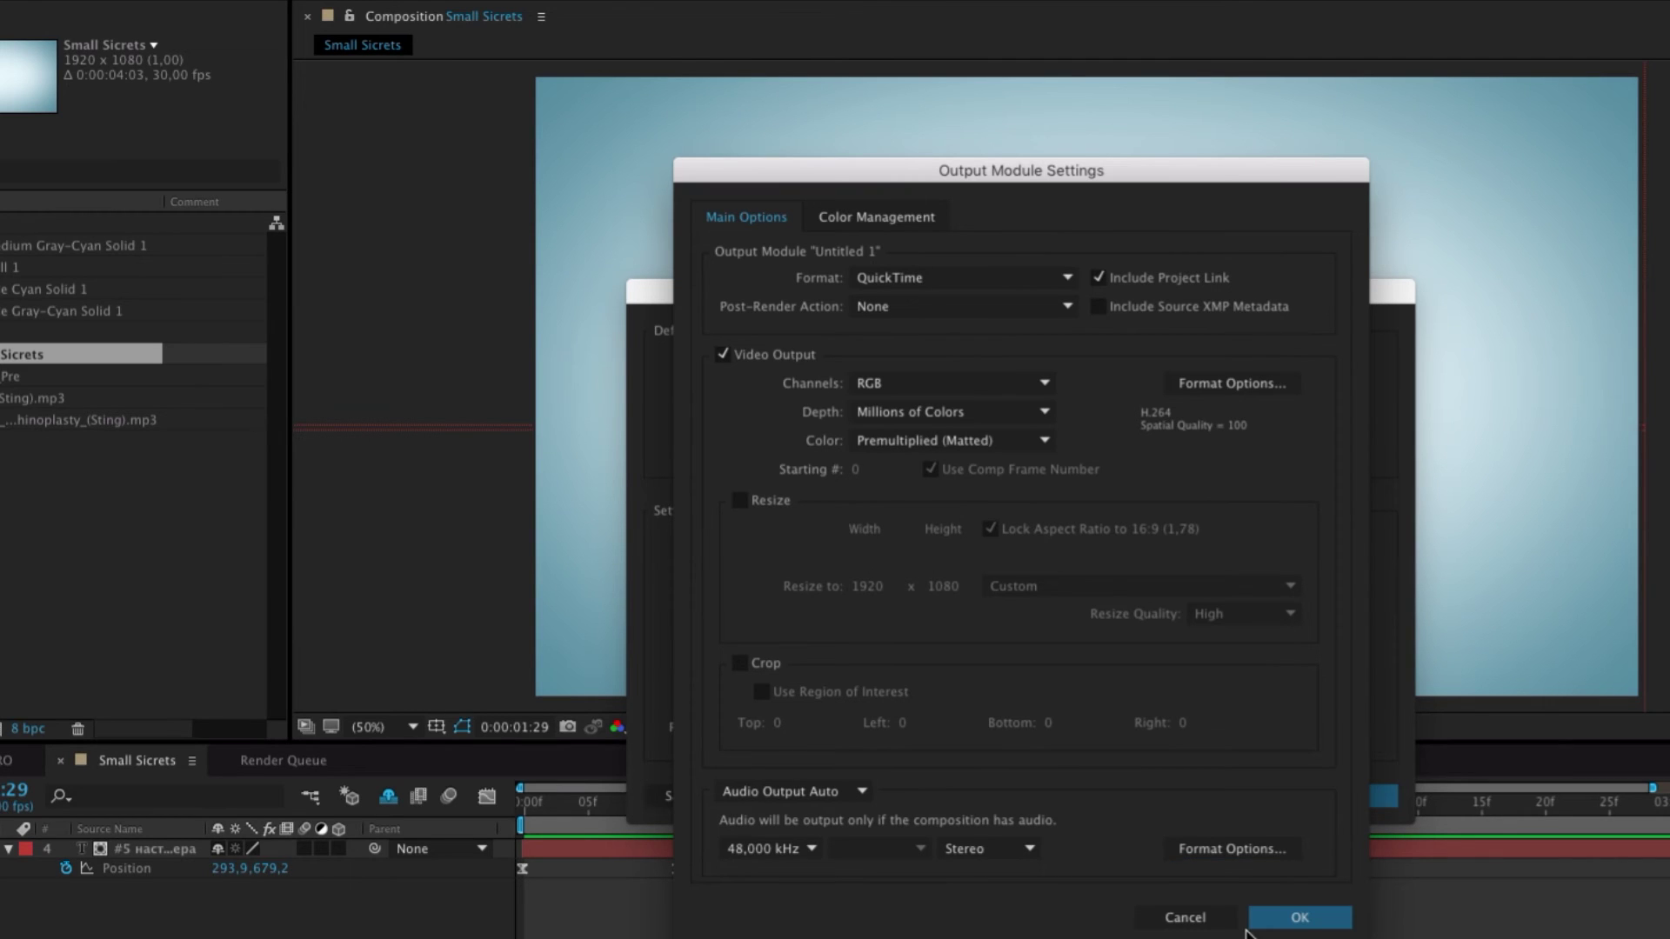
# Name the new output module template H264_for_YouTube.
pyautogui.click(1301, 920)
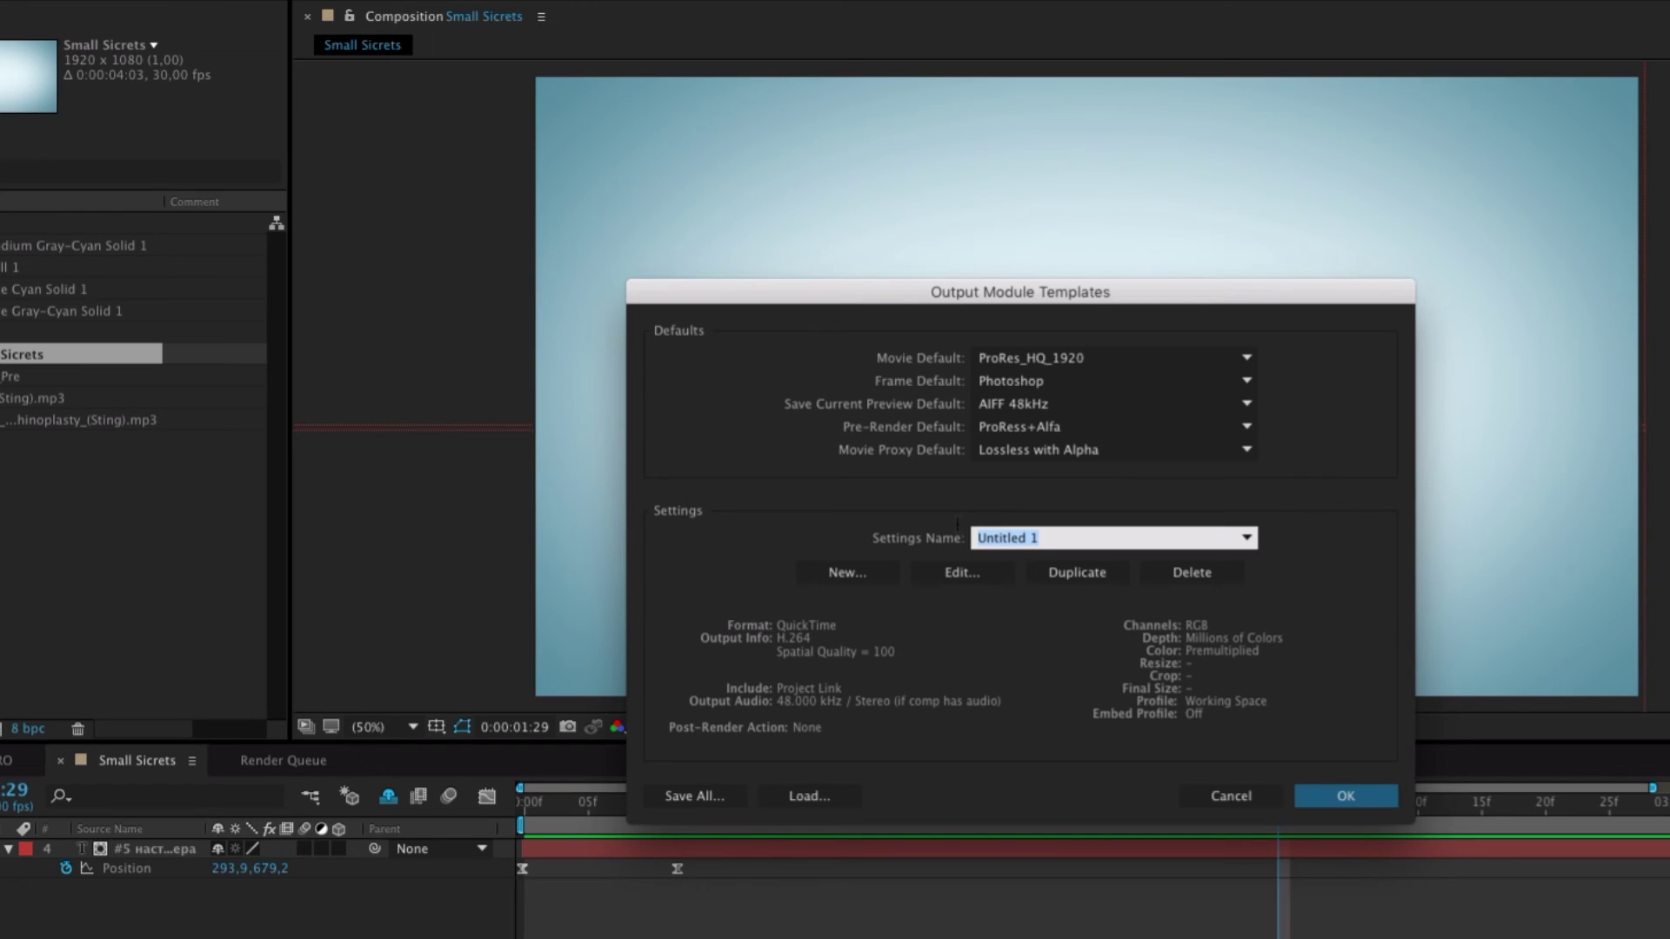
pyautogui.write('P')
pyautogui.hotkey('ctrl', 'z')
pyautogui.write('H')
pyautogui.write('264_for_YouTube')
# Close Output Module Templates and add Small Sicrets to the Render Queue as item 4.
pyautogui.press('Return')
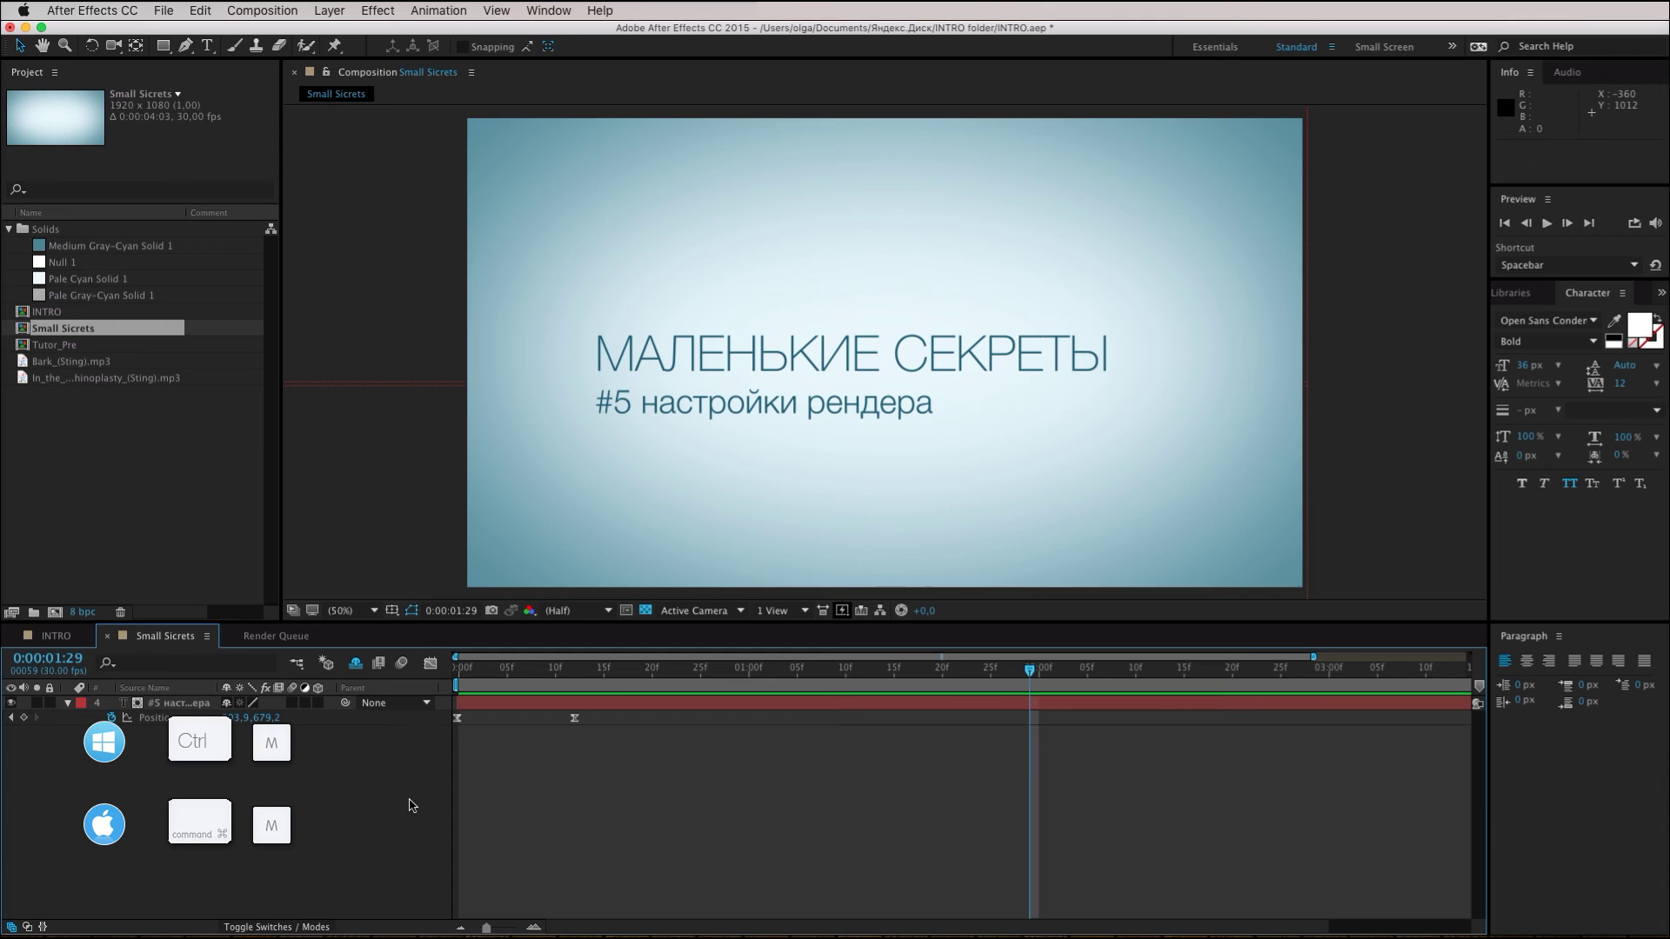
pyautogui.press('super+m')
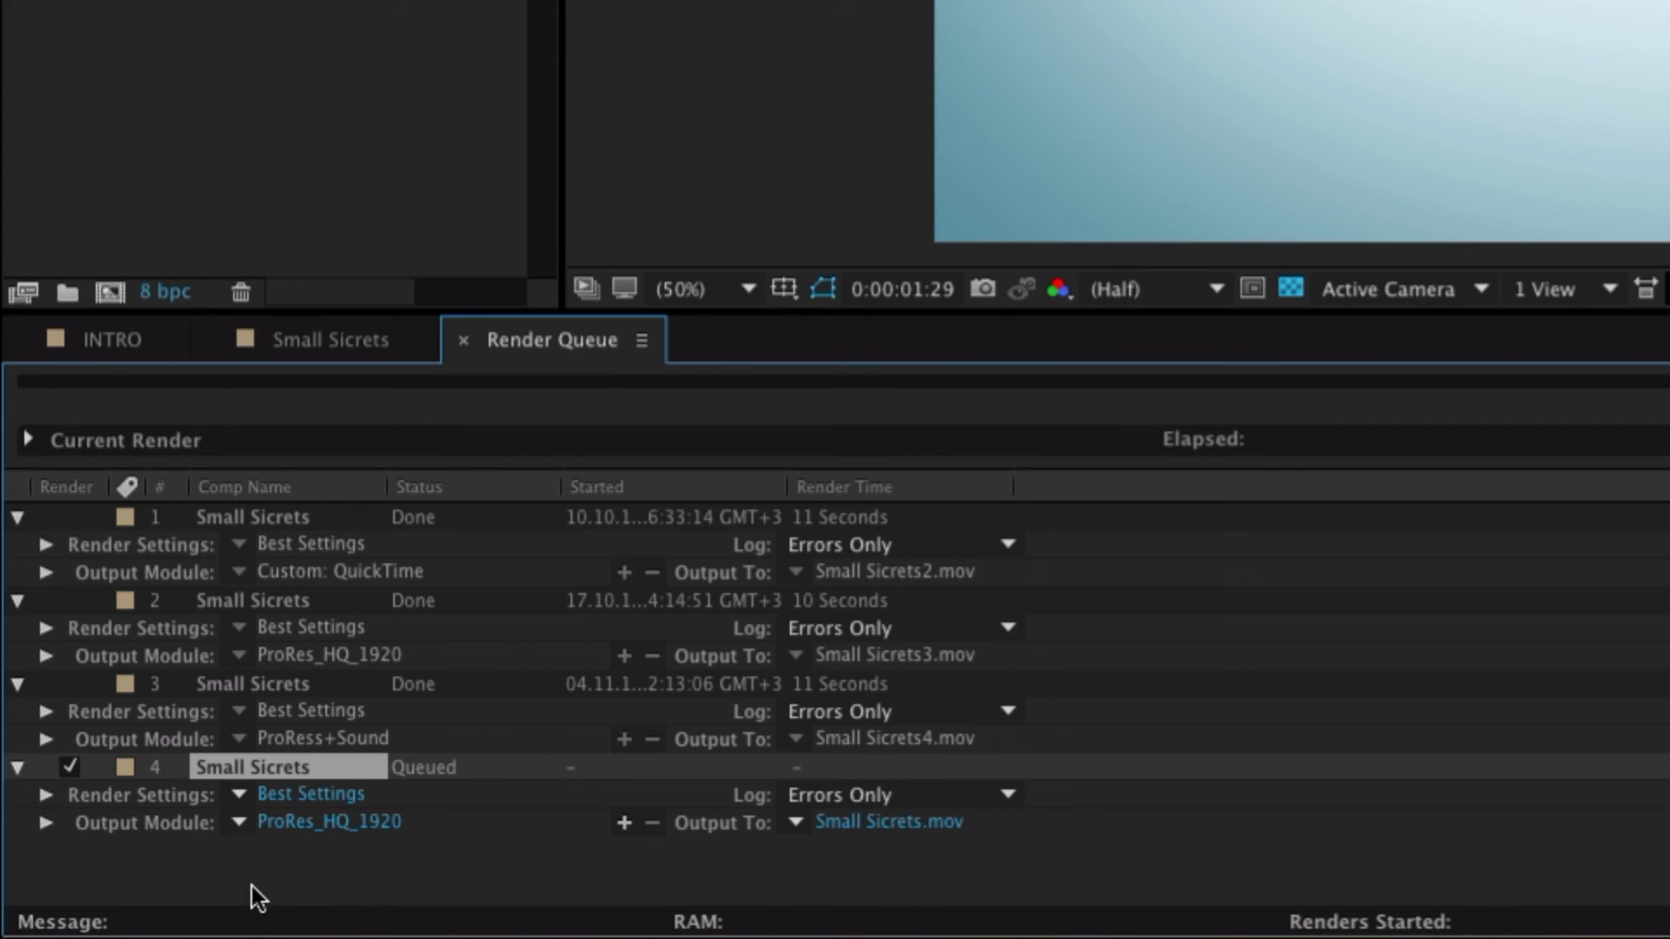
# Switch item 4's output module from ProRes_HQ_1920 to H264_for_YouTube.
pyautogui.click(232, 826)
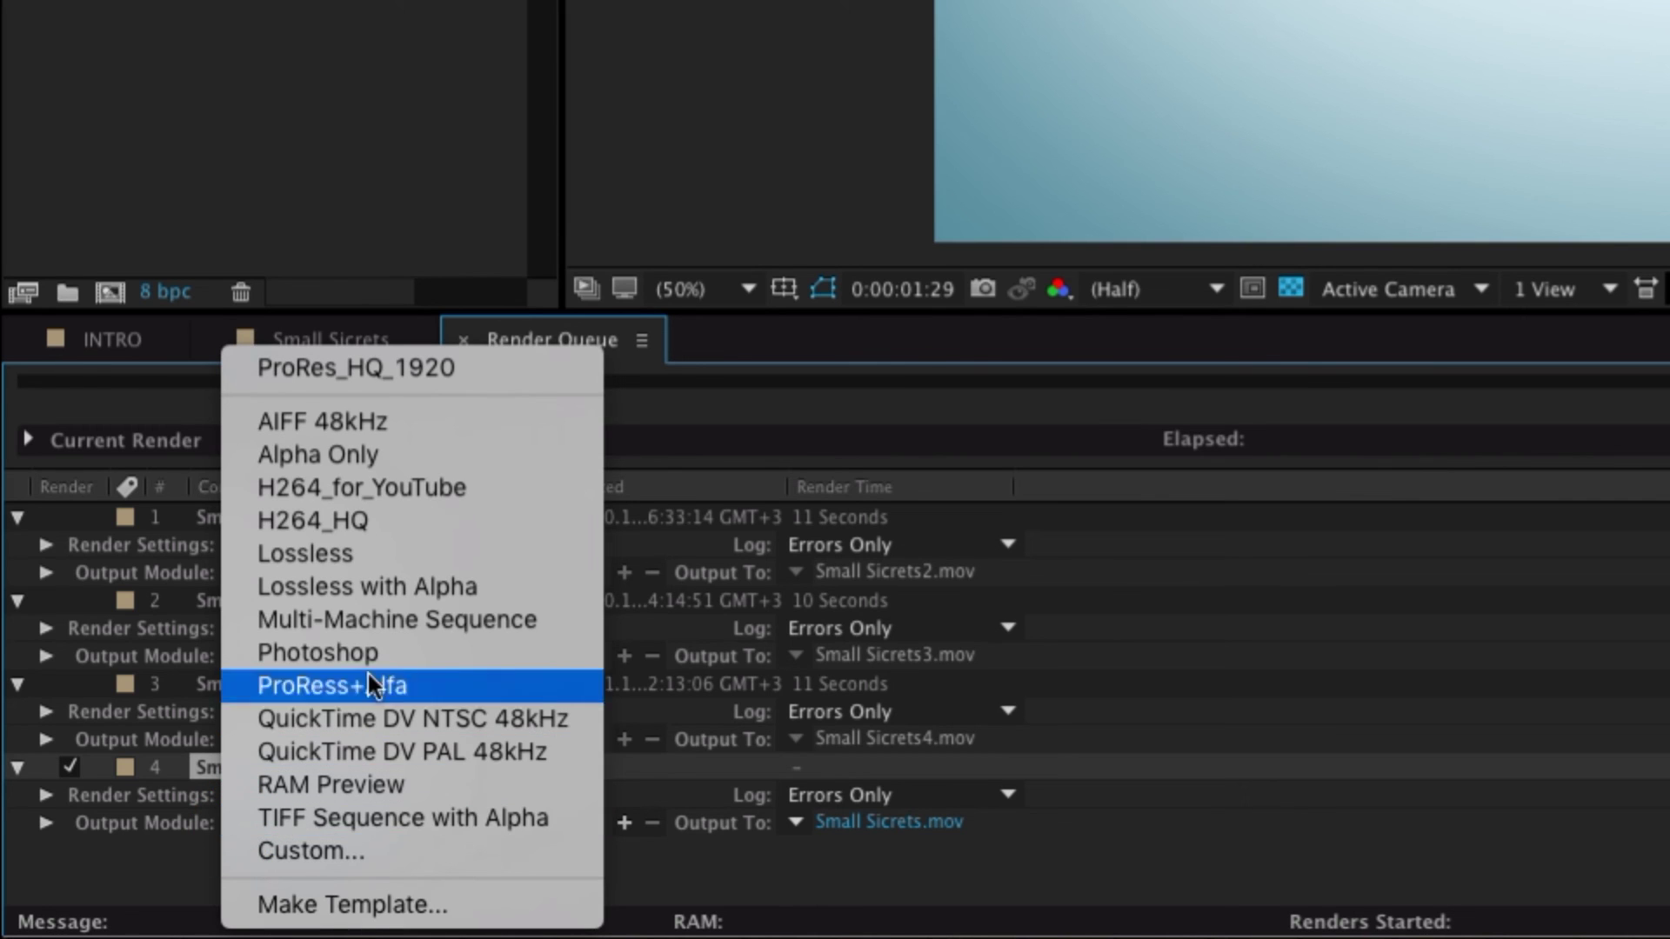
pyautogui.click(446, 489)
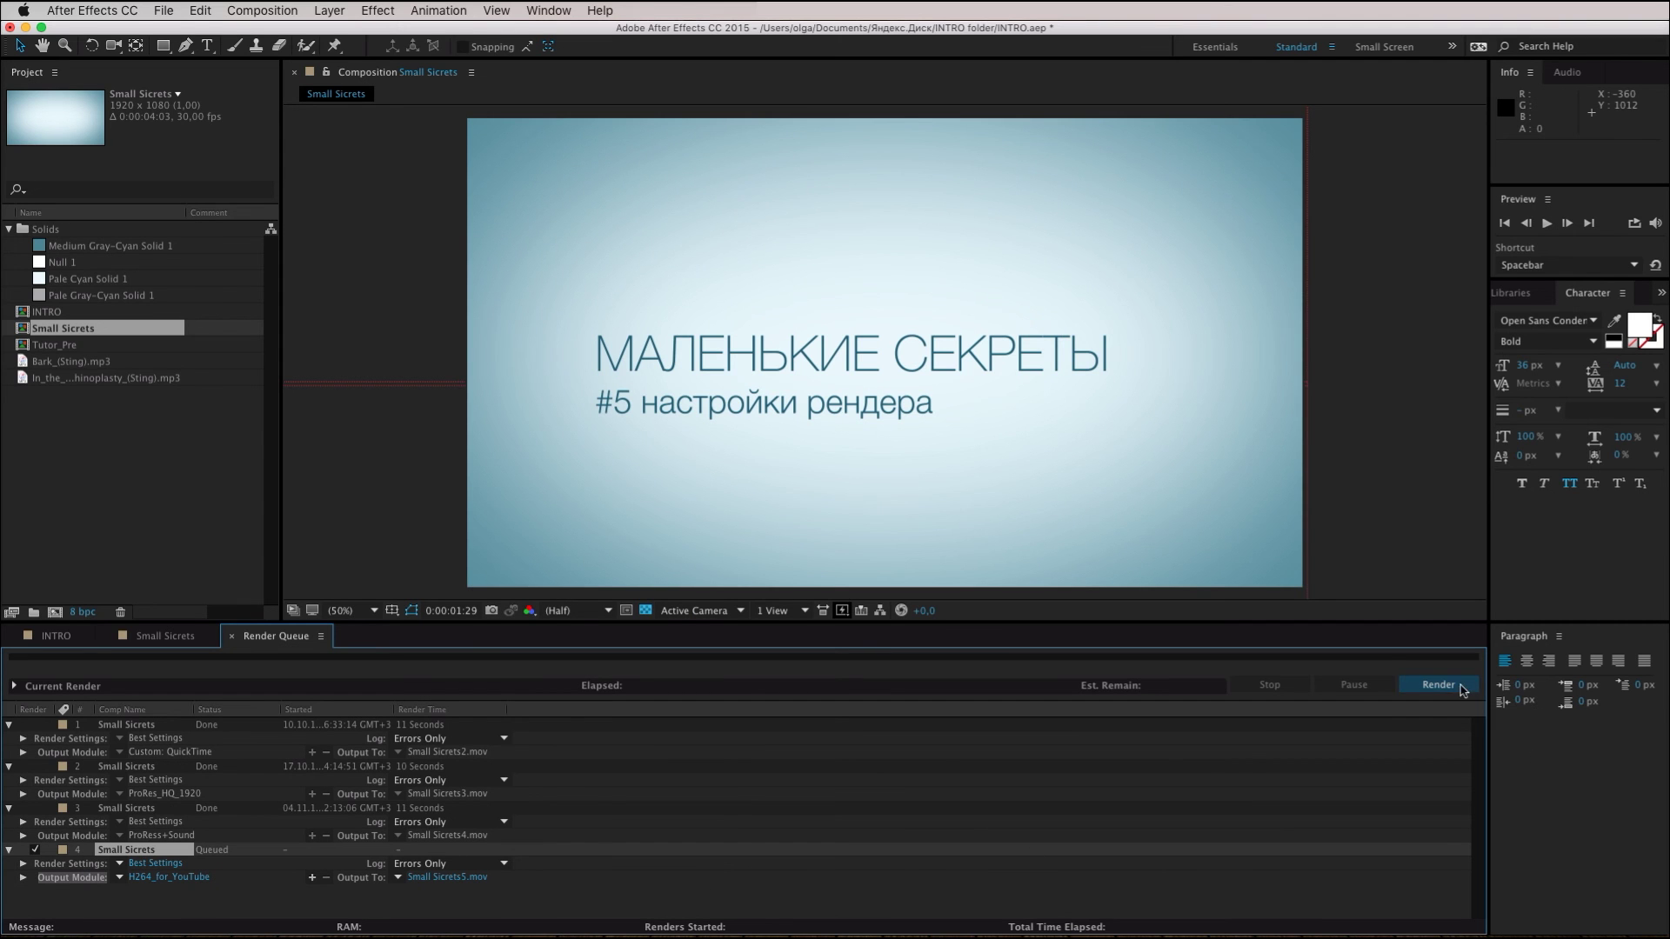
# Render the queue so Small Sicrets item 4 begins rendering.
pyautogui.click(1457, 687)
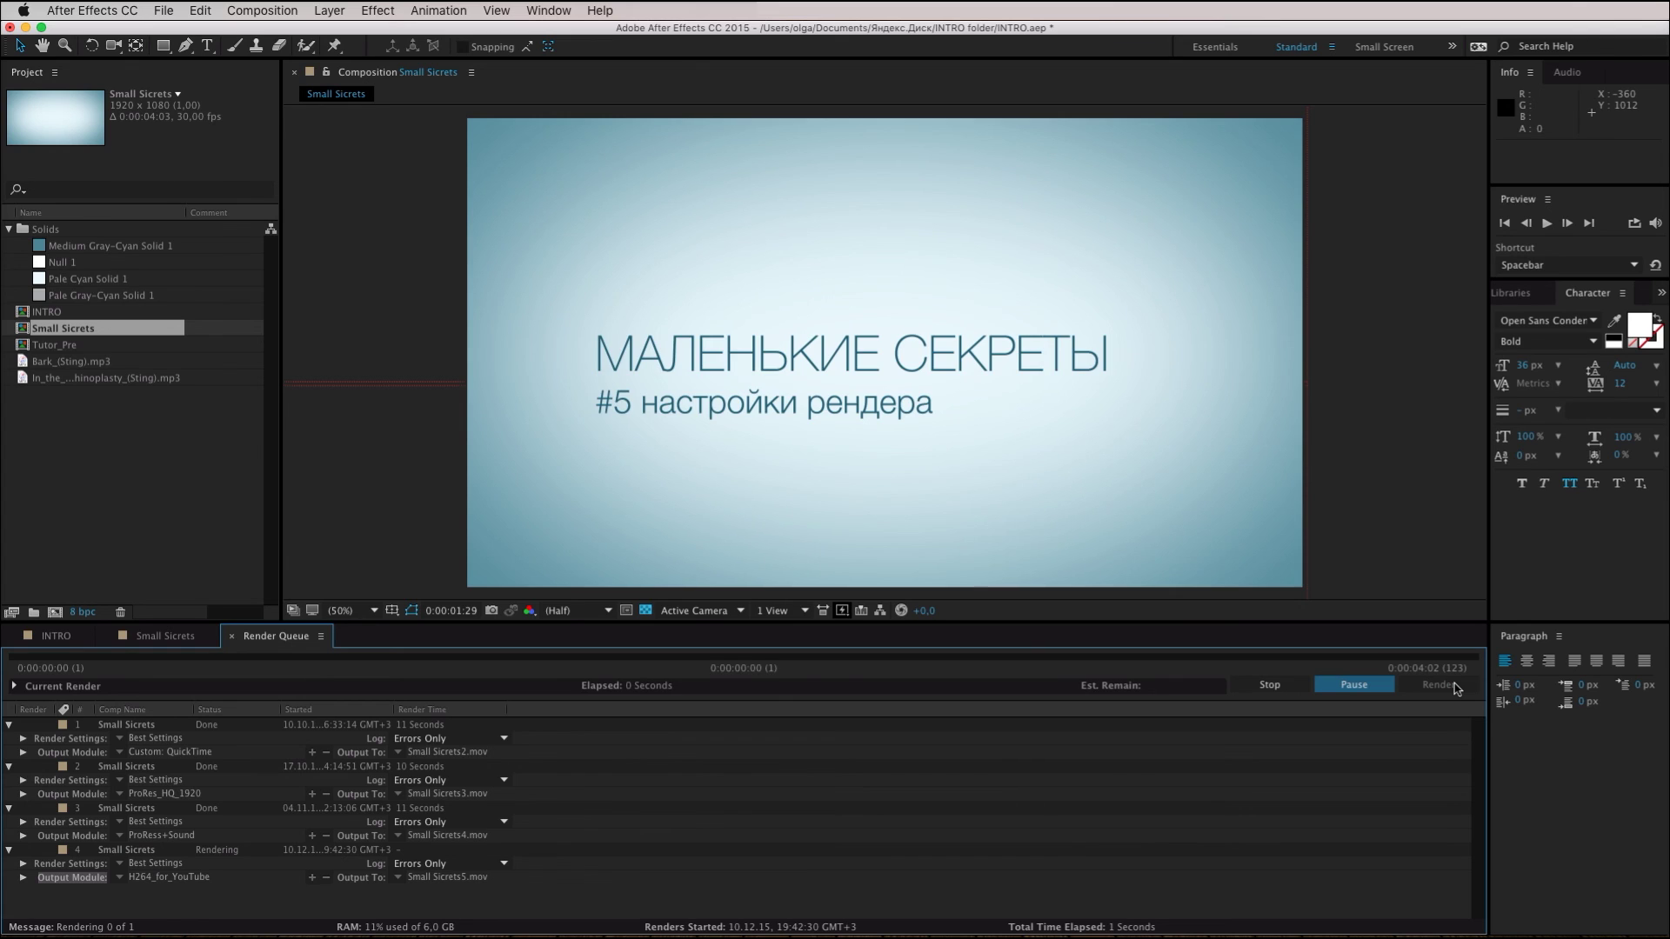